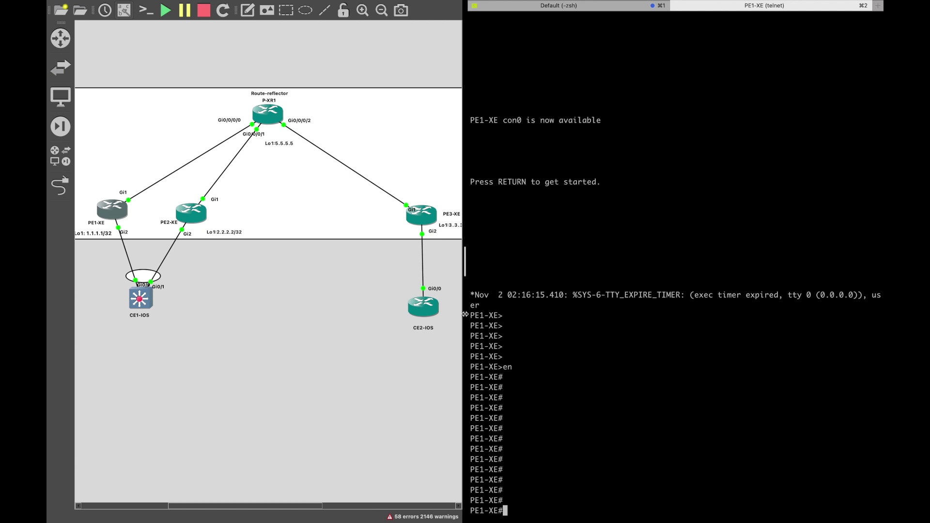
Display the MPLS forwarding table on PE1-XE with sh mpls forwarding-table
drag(468, 314, 449, 314)
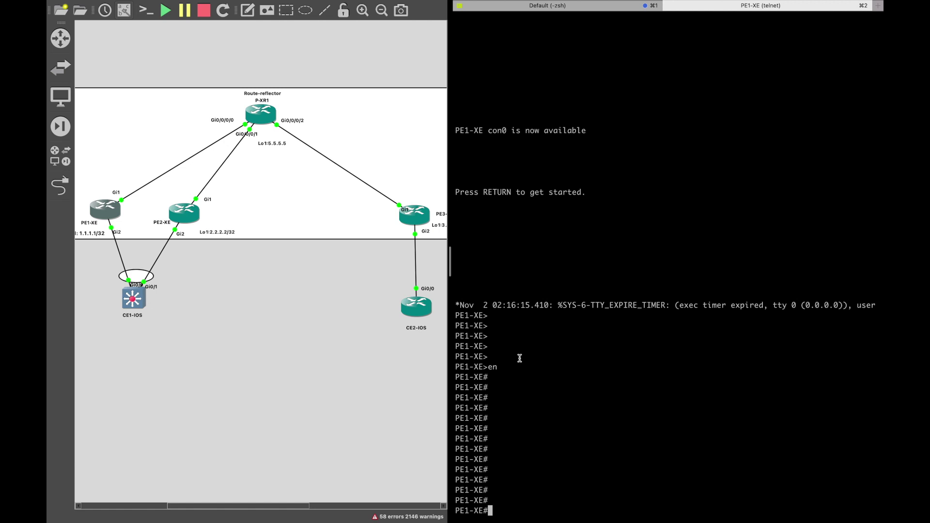
text(sh mpl)
key(Tab)
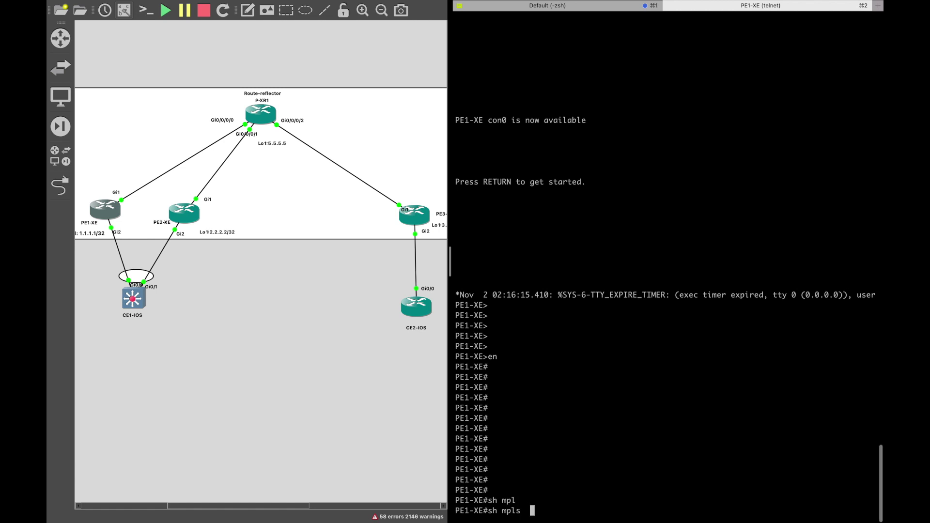
text(fo)
key(Tab)
key(Return)
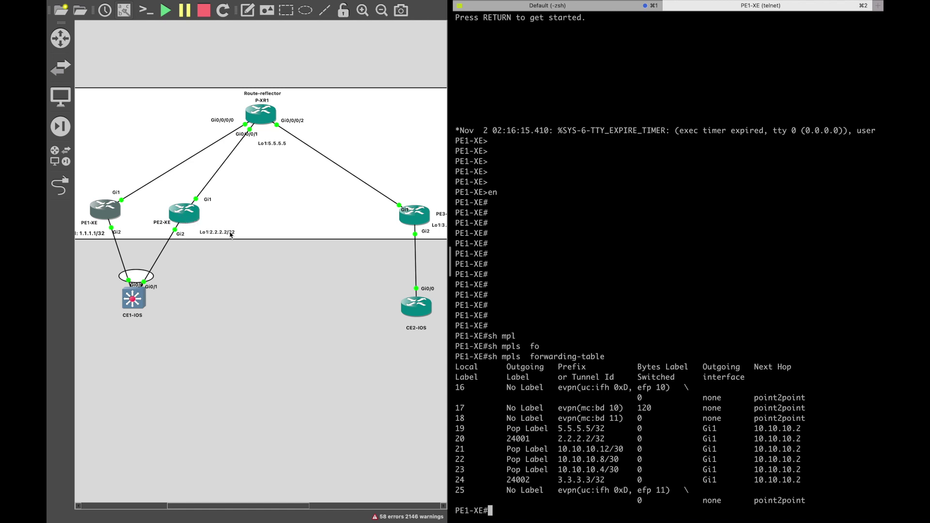
Highlight the 2.2.2.2/32 and 3.3.3.3/32 entries in PE1-XE's forwarding table and check their outgoing labels
drag(450, 235, 435, 246)
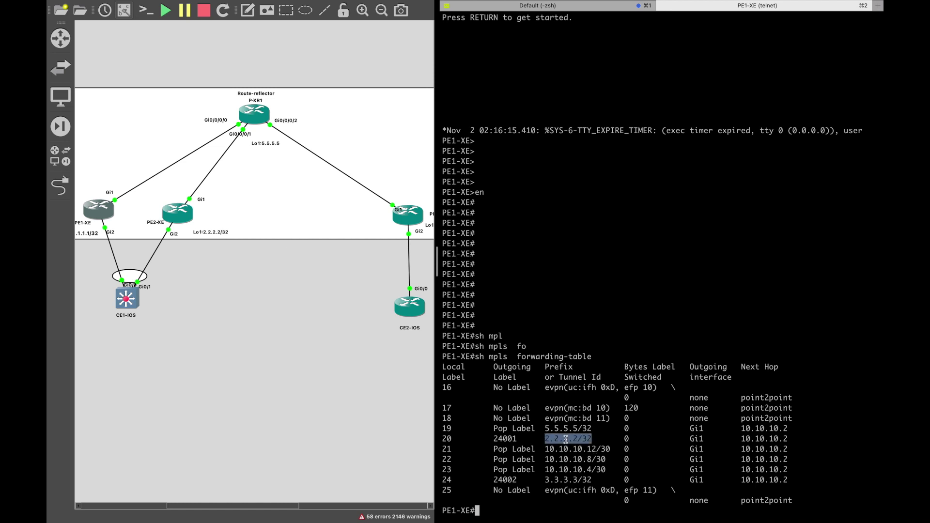
triple_click(565, 439)
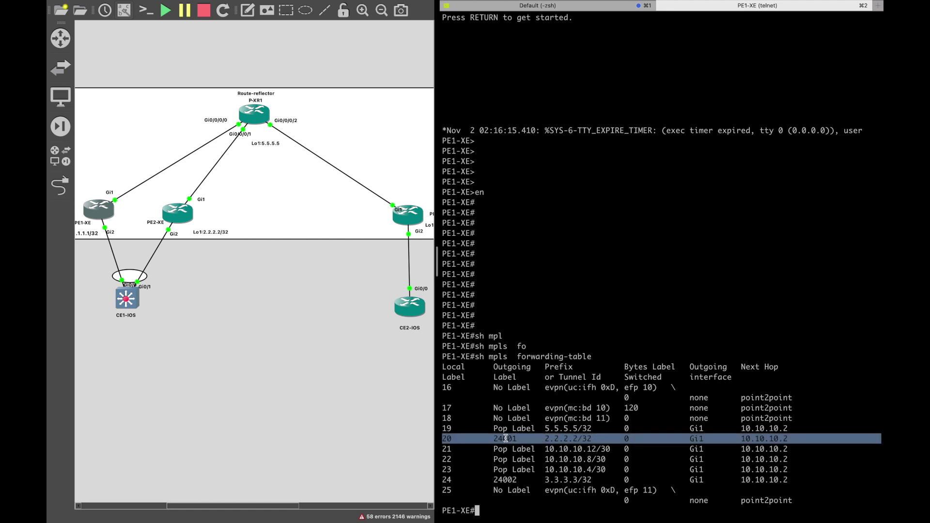
double_click(564, 480)
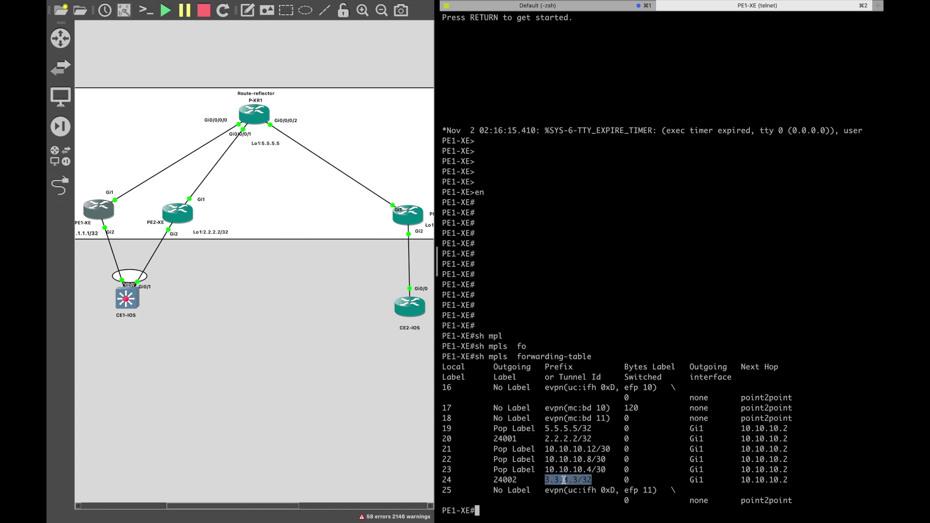
double_click(506, 479)
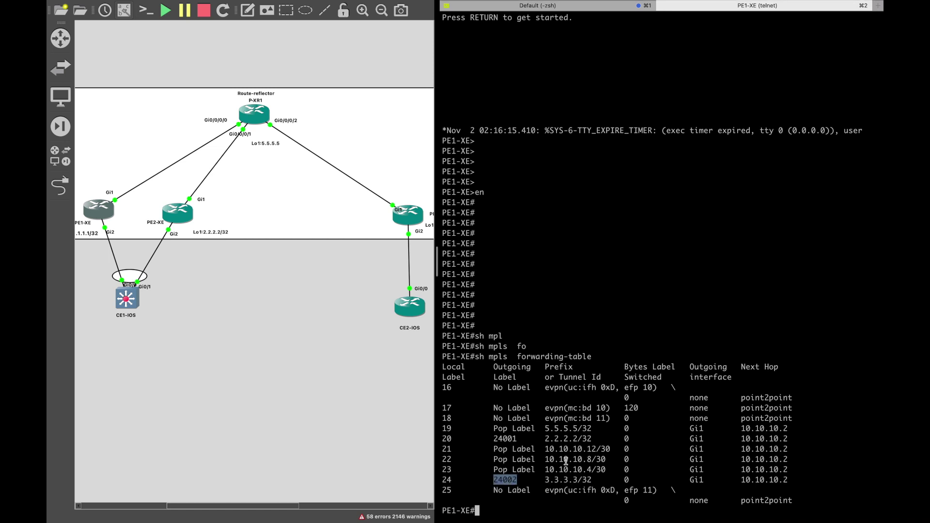
Display the EVPN instances on PE1-XE with sh l2vpn evpn evi
key(Return)
key(Return)
key(Return)
key(Return)
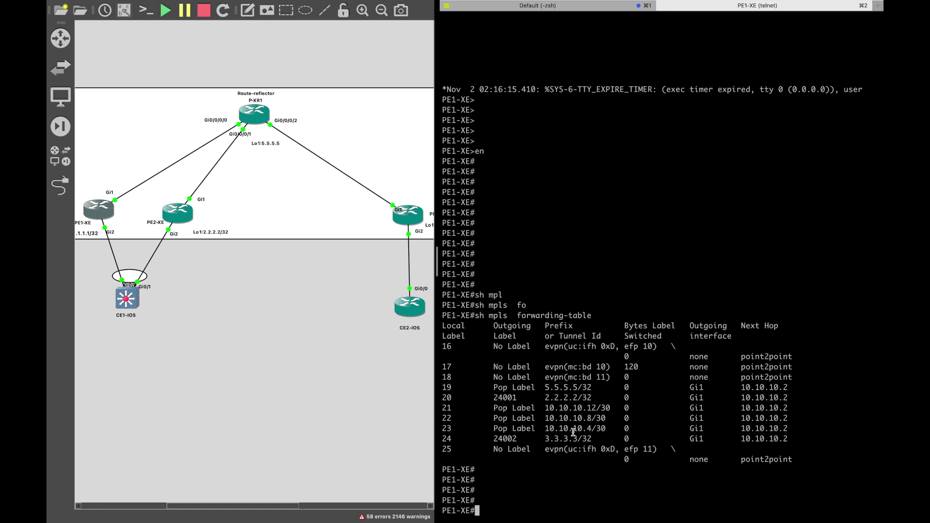
text(sh )
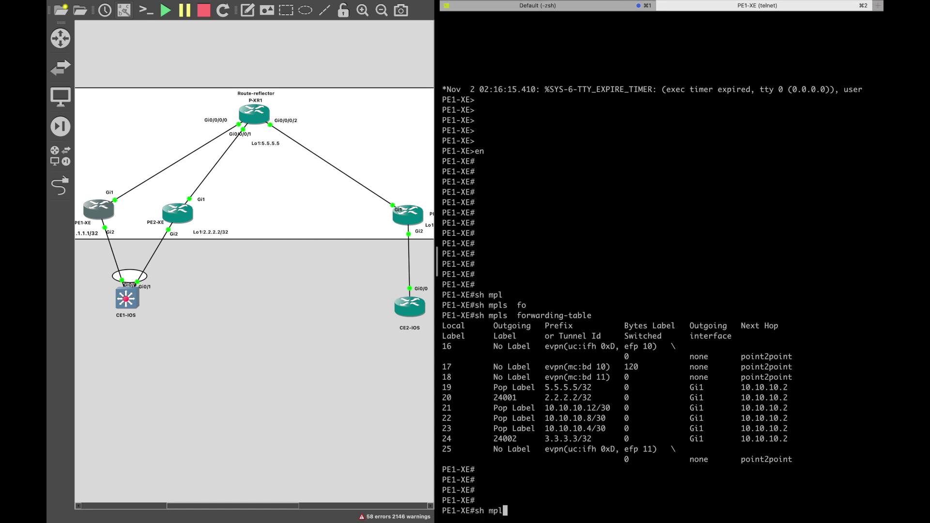
text(l2vp)
key(Tab)
text(ev)
key(Tab)
text(evi)
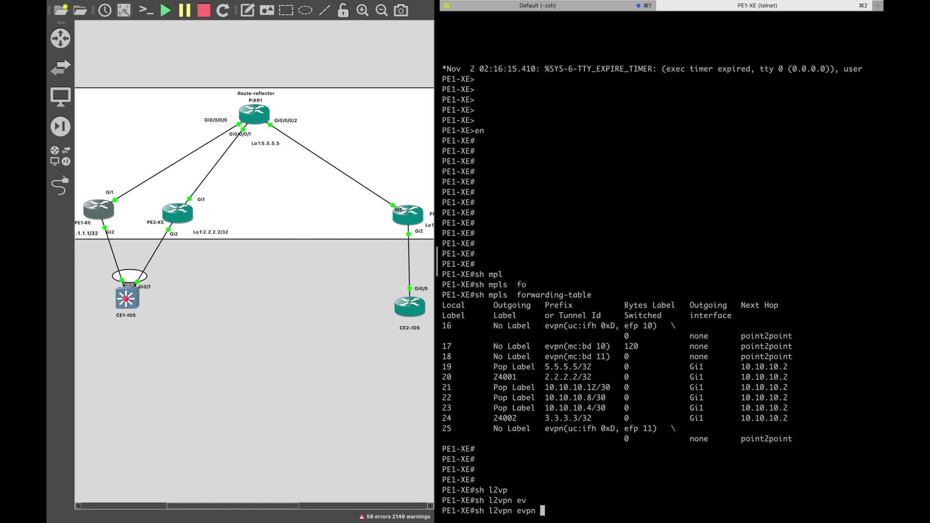
key(Tab)
key(Return)
Examine EVI 10's BUM label on PE1-XE alongside the forwarding entries for 2.2.2.2/32 and 3.3.3.3/32
double_click(446, 458)
drag(481, 460, 460, 459)
drag(564, 460, 551, 461)
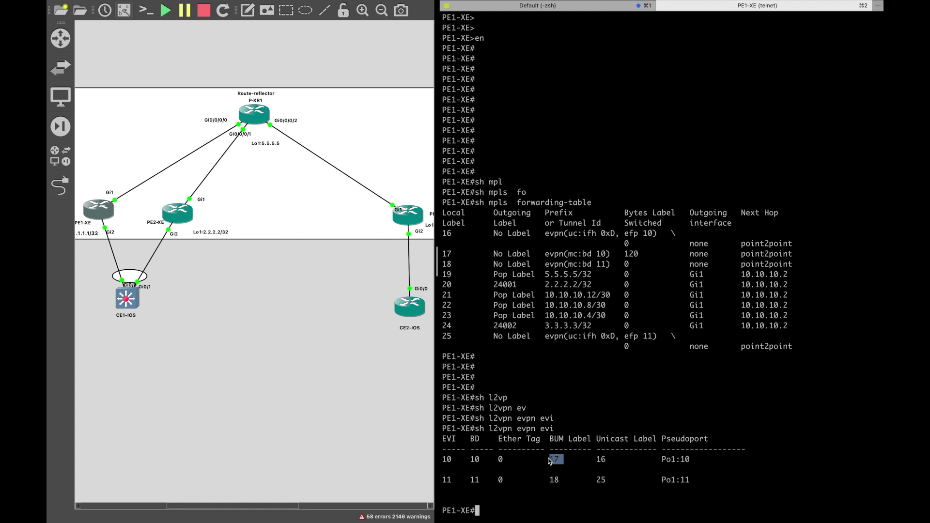
click(508, 355)
triple_click(569, 284)
click(568, 325)
double_click(568, 325)
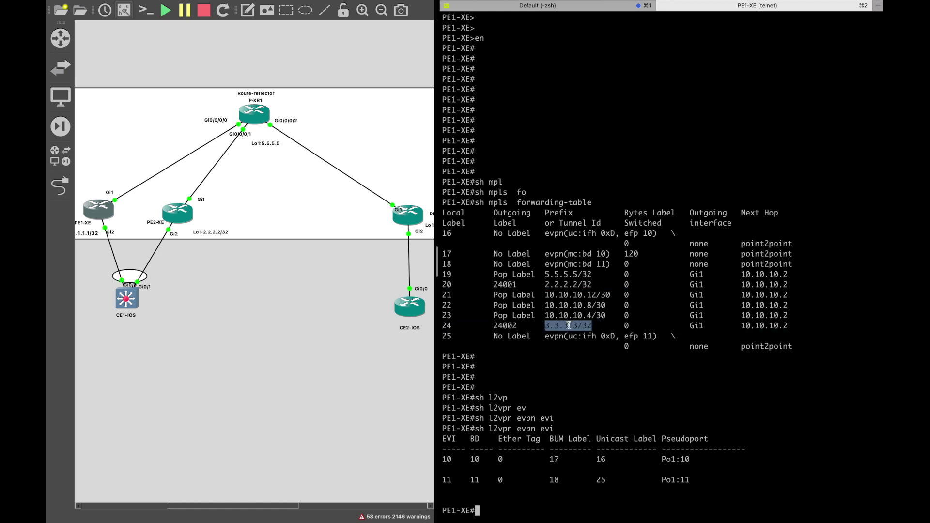
double_click(551, 459)
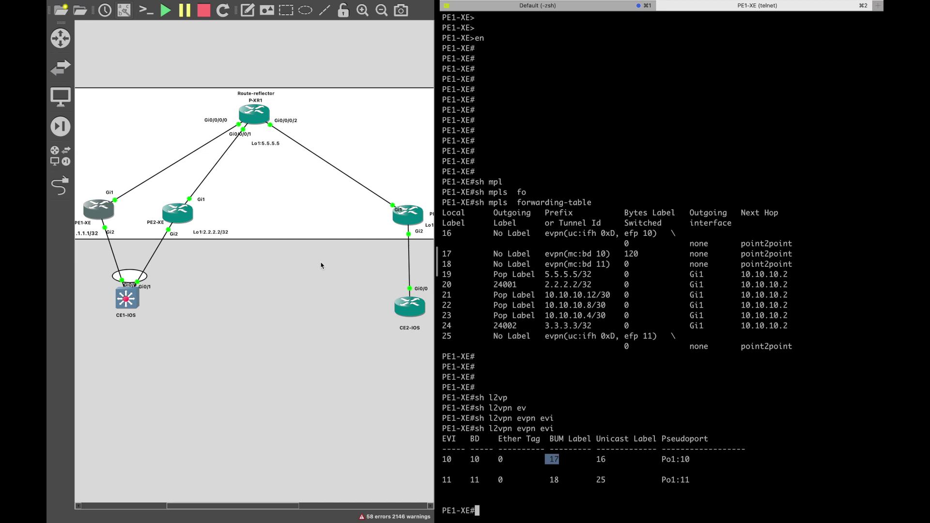
Open the console of PE2-XE and enter privileged EXEC mode with en
double_click(188, 213)
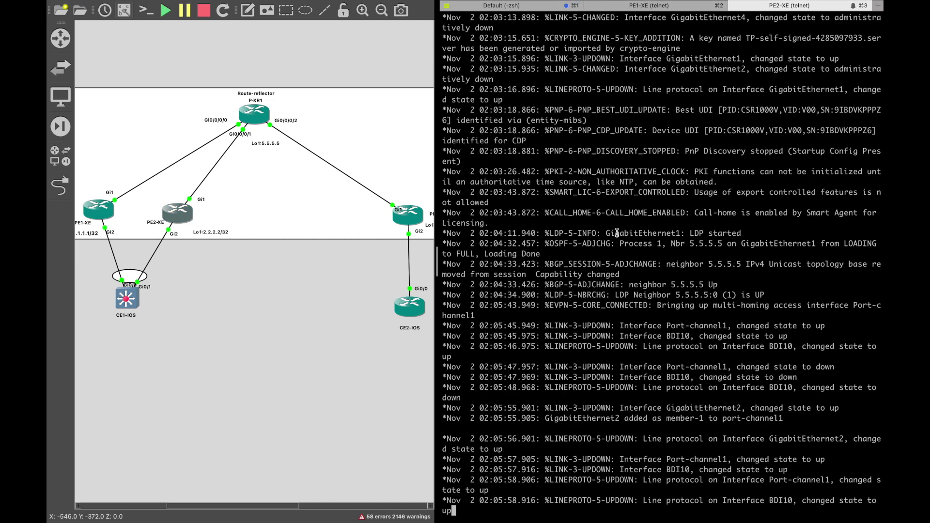
key(Return)
key(Return)
key(Return)
key(Return)
key(Return)
key(Return)
key(Return)
text(en)
key(Return)
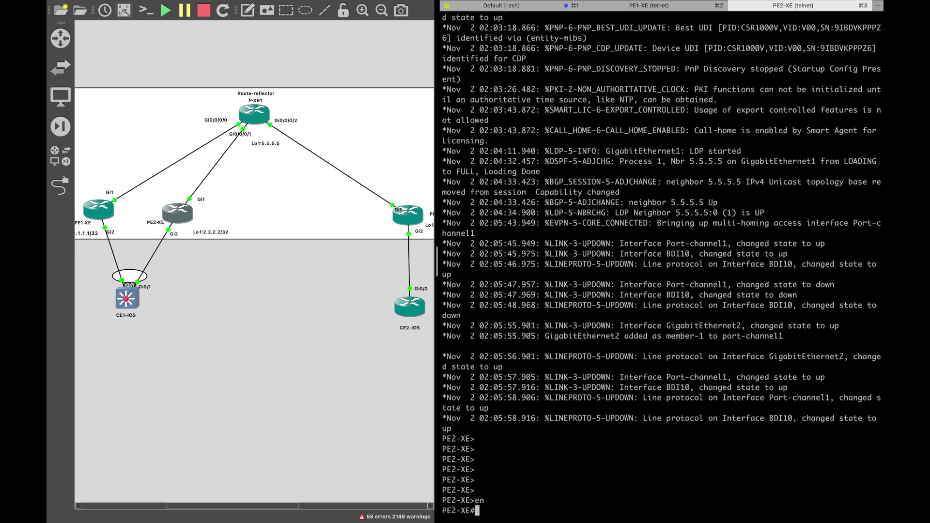
Run sh l2vpn evpn evi on PE2-XE and highlight the BUM label of EVI 10
key(Return)
text(sh l2vp)
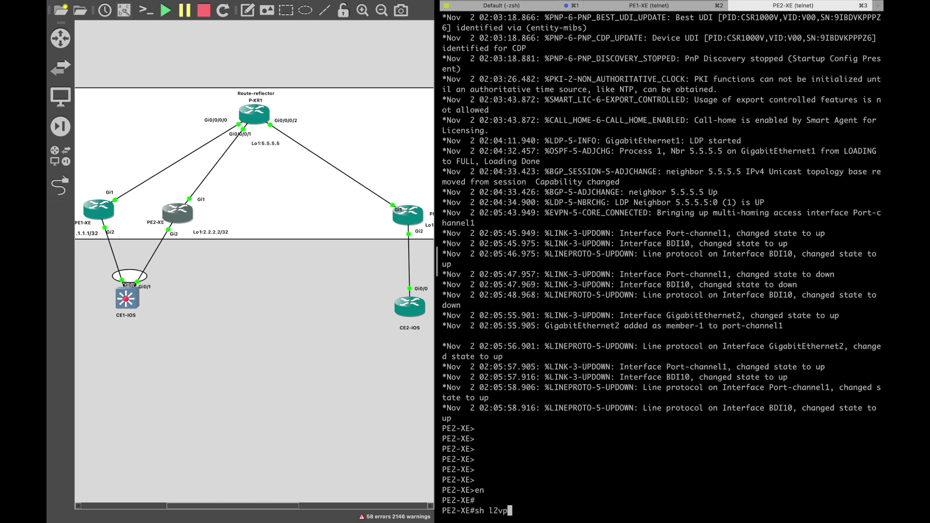
key(Tab)
text(e)
key(Tab)
text(e)
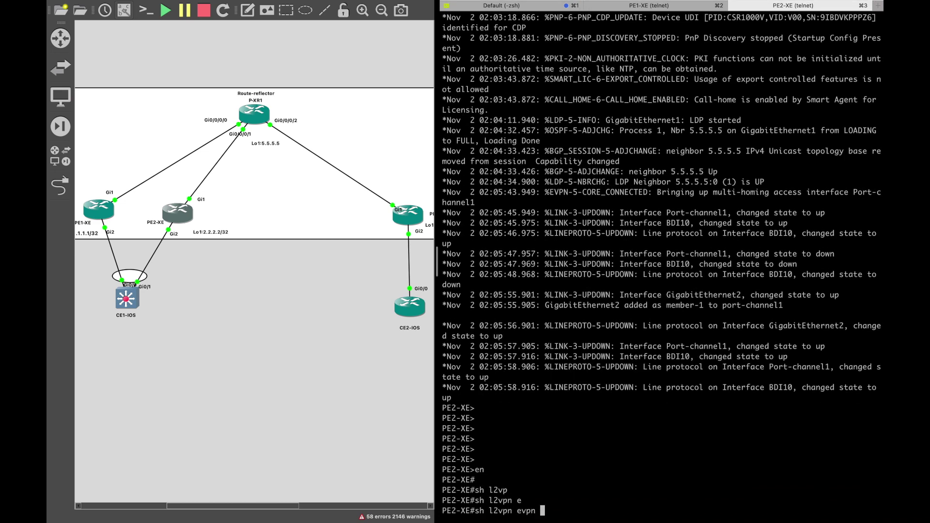
text(vi)
key(Return)
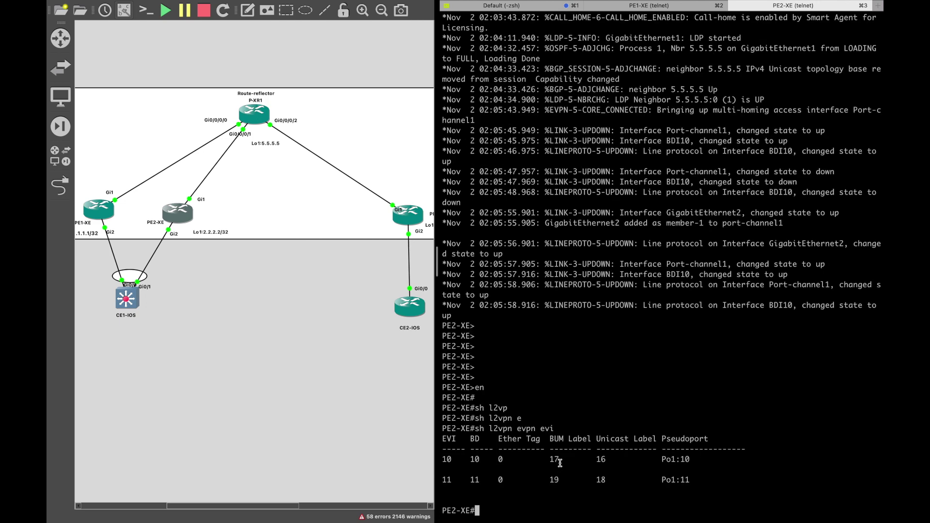
drag(561, 460, 550, 461)
Open the console of PE3-XE and enter privileged EXEC mode with en
click(416, 221)
double_click(416, 220)
text(en)
key(Return)
Display the EVPN instances on PE3-XE with sh l2vpn evpn evi
text(sh m)
key(BackSpace)
text(l2v)
key(Tab)
text(e)
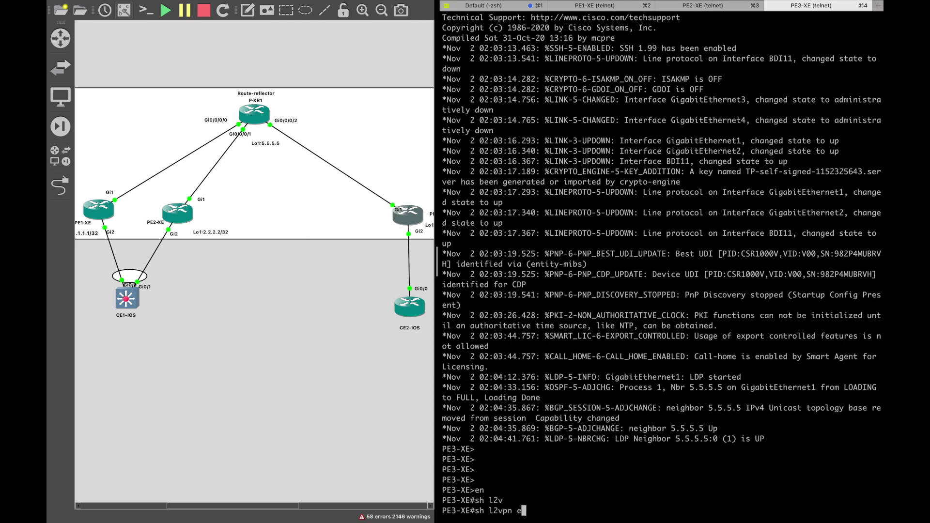
text(v)
key(Tab)
text(evi)
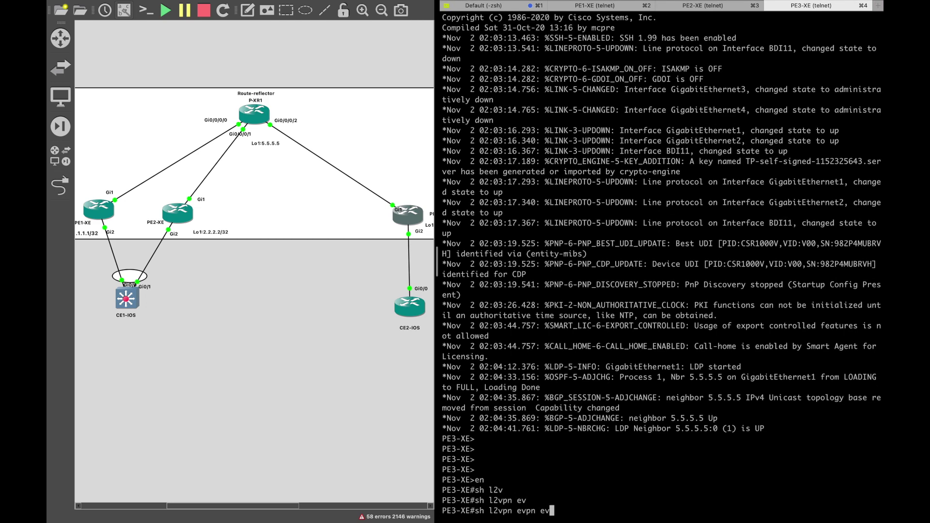
key(Tab)
key(Return)
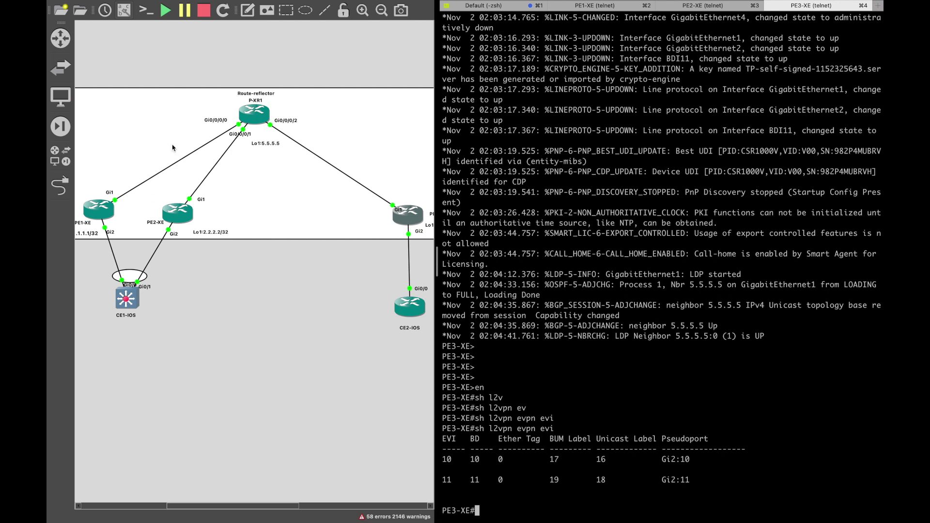
Adjust the split between the topology and the terminal, and return to PE2-XE's console at a fresh prompt
drag(436, 262, 505, 264)
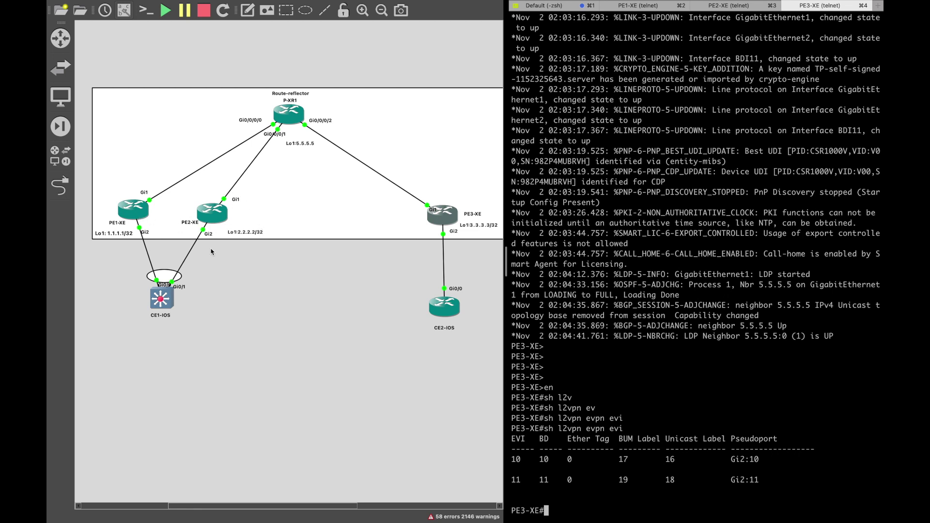
drag(506, 261, 447, 260)
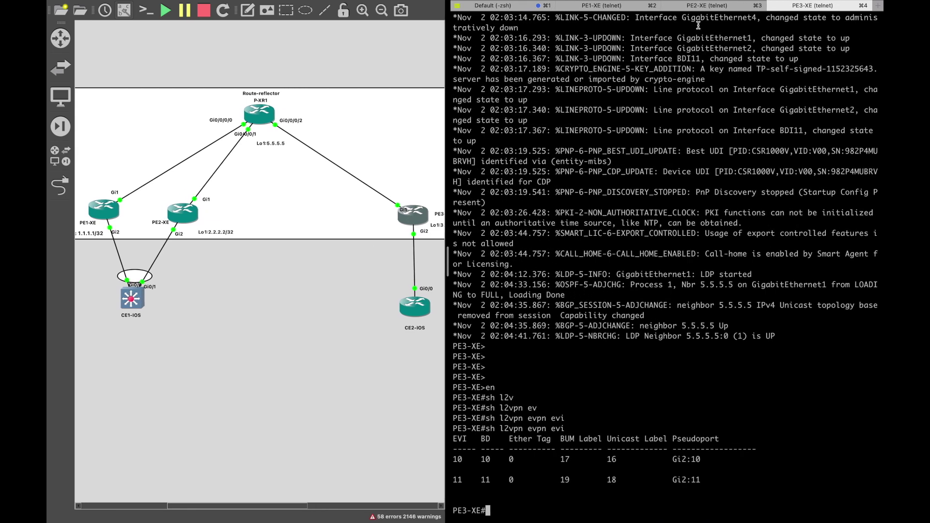
click(705, 7)
key(Return)
key(Return)
key(Return)
key(Return)
List the available options of sh l2vpn evpn ethernet-segment on PE2-XE
key(Up)
key(BackSpace)
key(BackSpace)
key(BackSpace)
key(BackSpace)
key(BackSpace)
key(BackSpace)
key(BackSpace)
key(BackSpace)
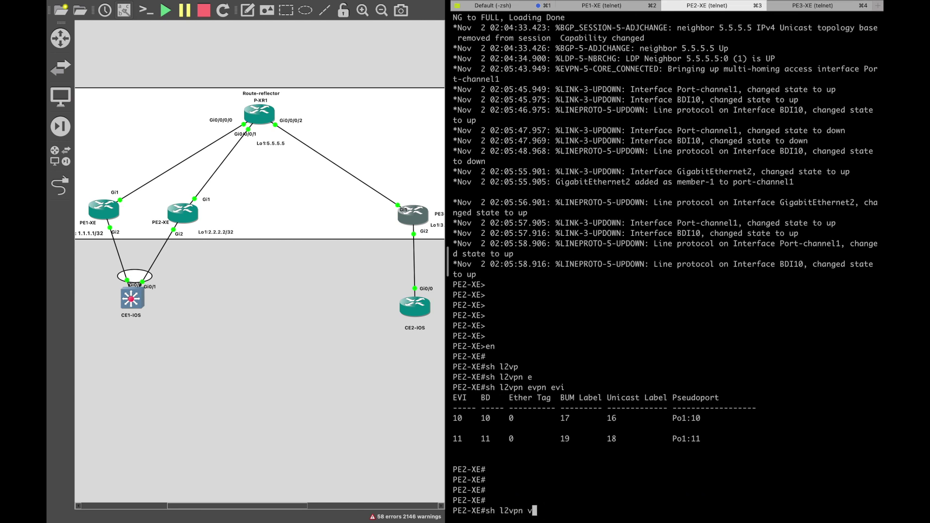
text(ev)
key(Tab)
text(eth)
key(Tab)
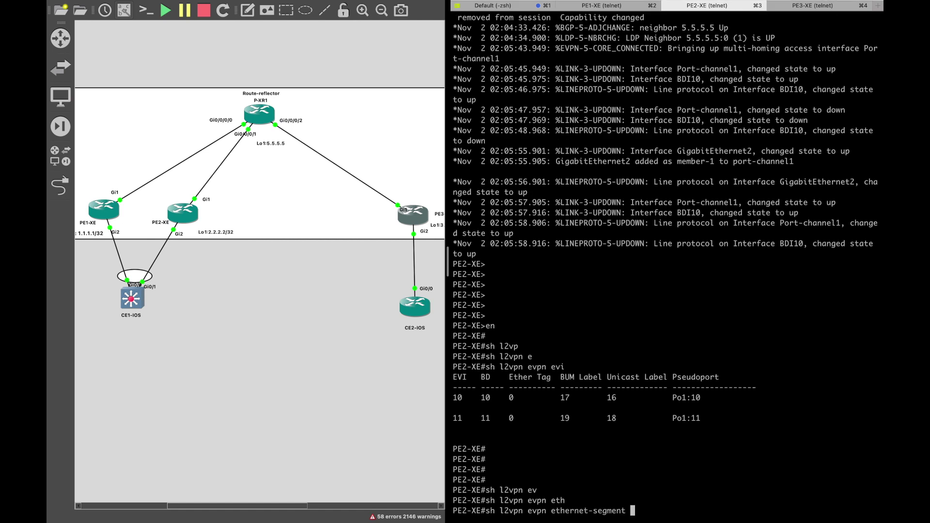
text(?)
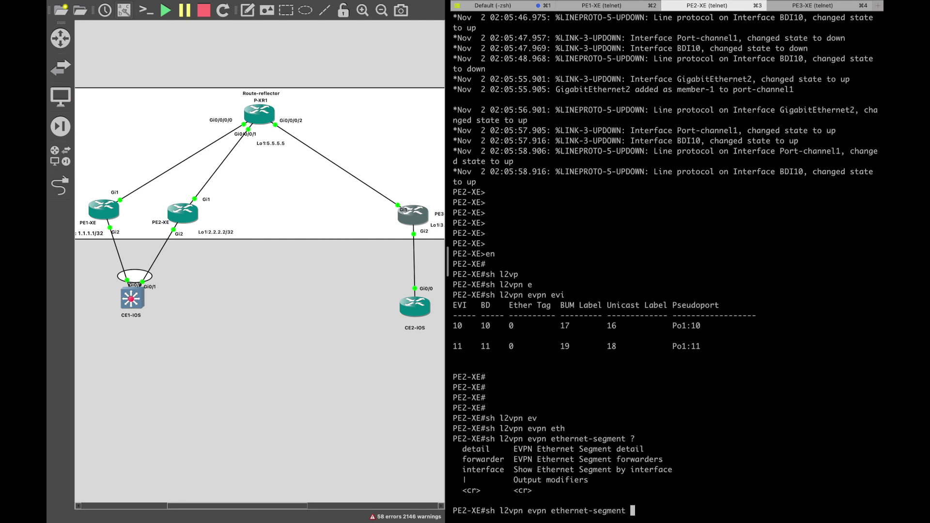
Run sh l2vpn evpn ethernet-segment detail on PE2-XE and highlight the Split Horizon label line
text(de)
key(Tab)
key(Return)
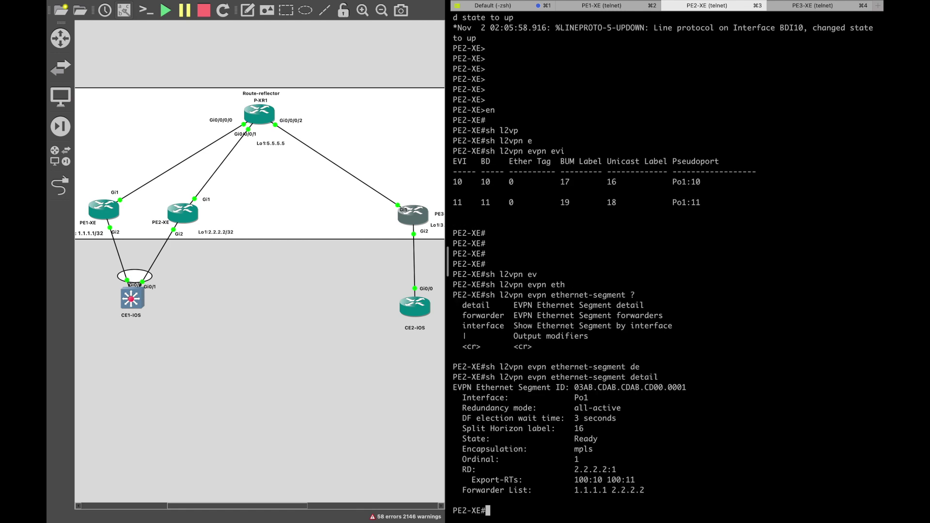
drag(877, 428, 456, 428)
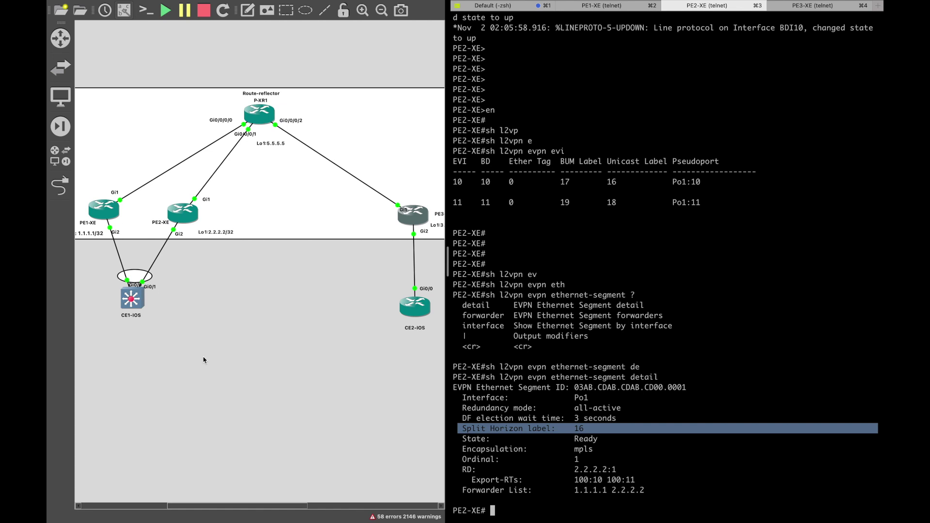
Start packet captures on the links connecting PE1-XE and PE2-XE to P-XR1 and to CE1-IOS
right_click(213, 142)
click(310, 260)
click(333, 273)
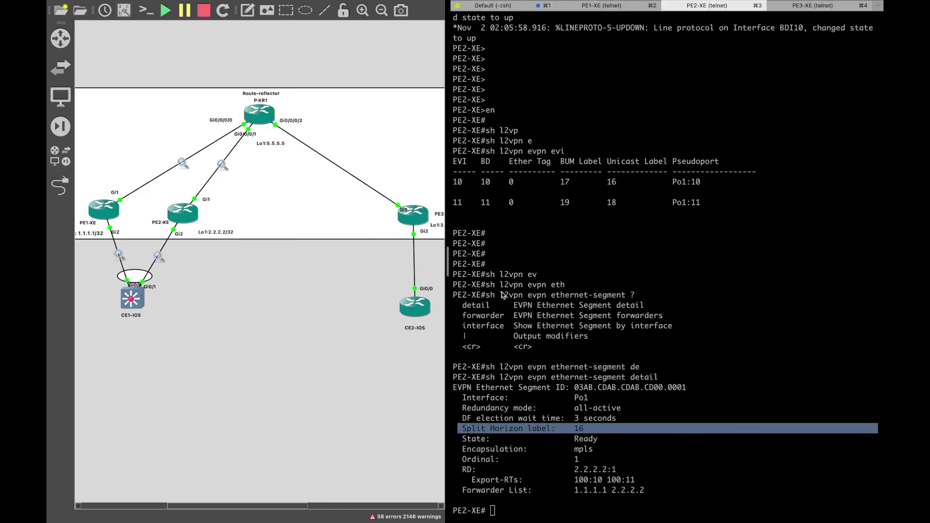
Open the console of CE1-IOS and enter privileged EXEC mode with en
double_click(132, 300)
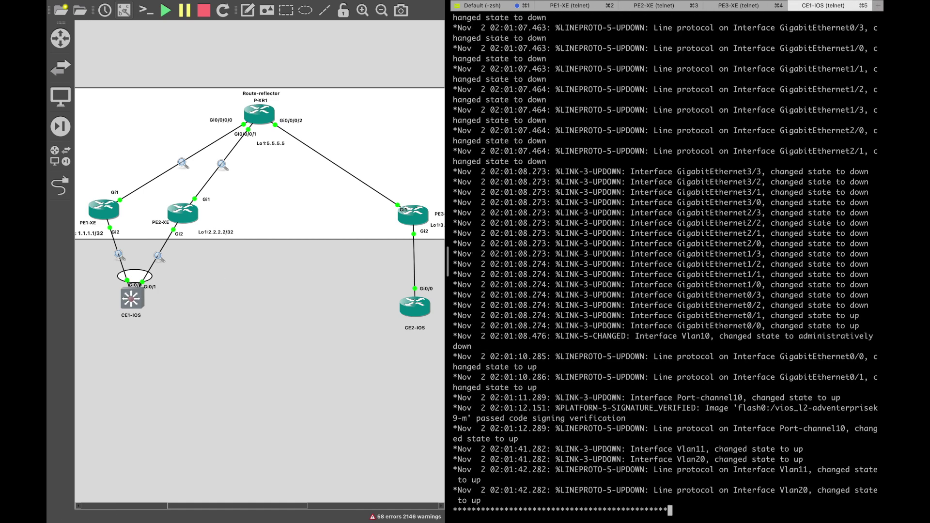
key(Return)
key(Return)
key(Return)
key(Return)
key(Return)
key(Return)
key(Return)
key(Return)
text(en)
key(Return)
key(Return)
key(Return)
key(Return)
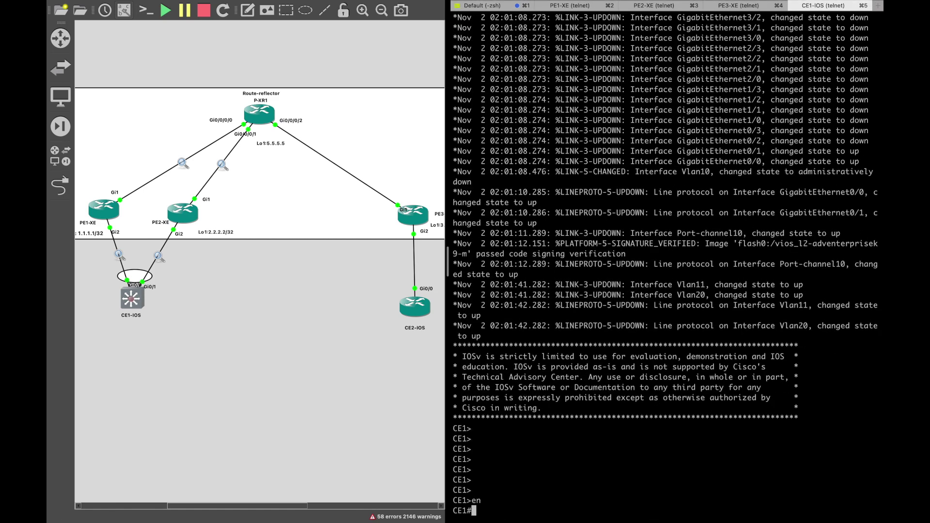
Run sh ip int bri | ex una on CE1-IOS and highlight the Vlan20 address
text(sh ip)
text(in)
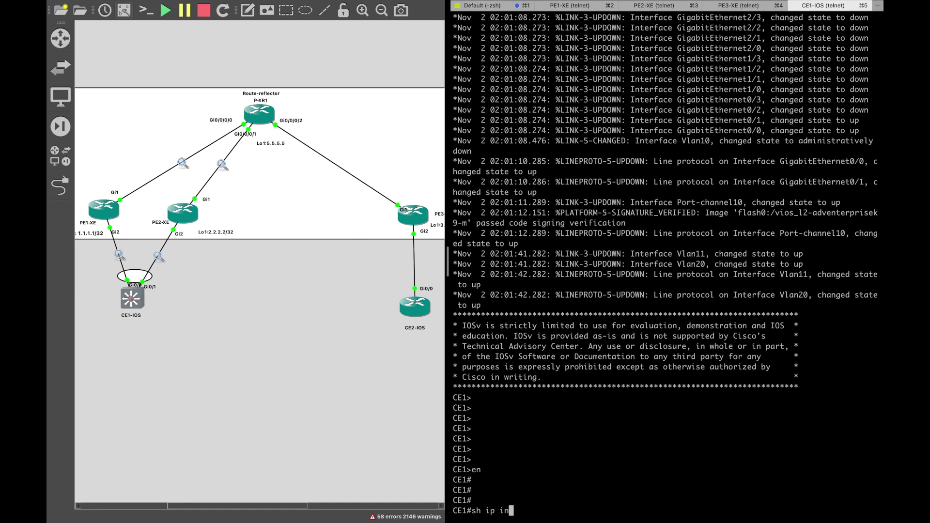
text(t bri | ex una)
key(Return)
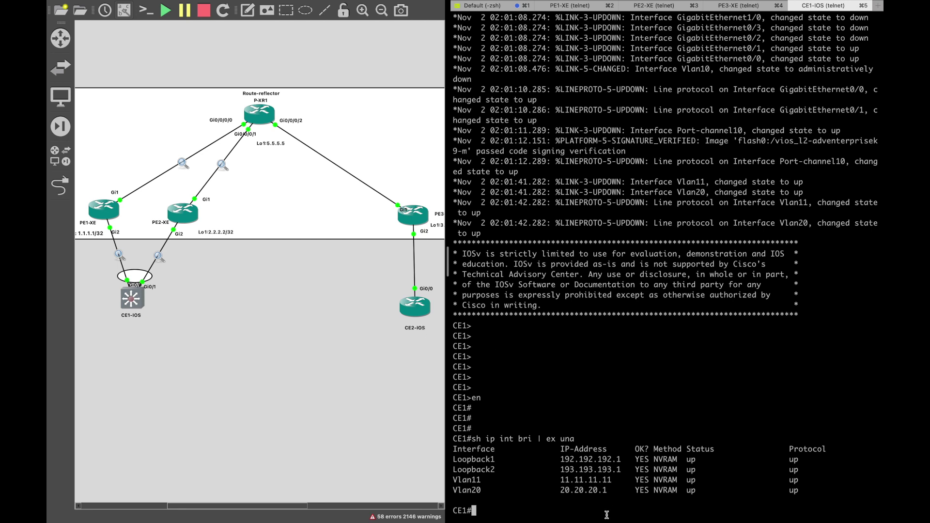
drag(454, 490, 612, 491)
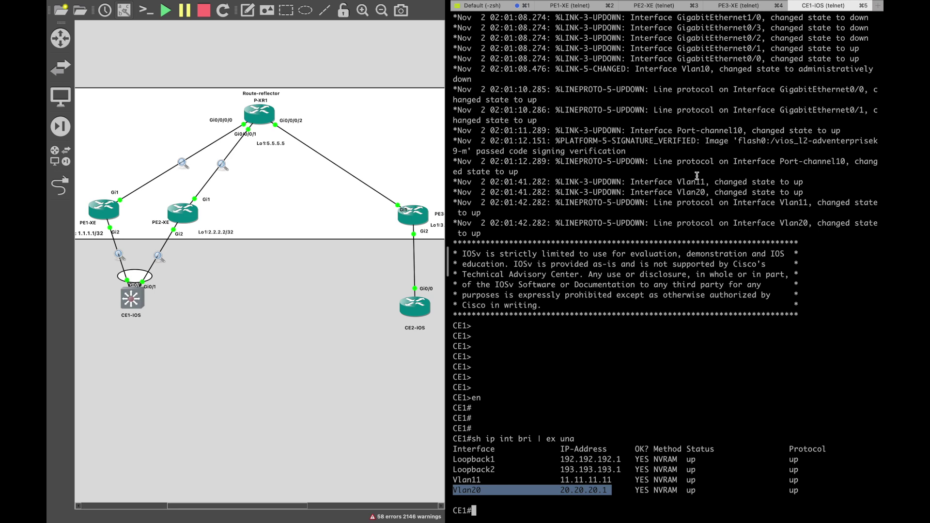
Open the console of CE2-IOS and run sh ip int bri to list its interface addresses
double_click(416, 309)
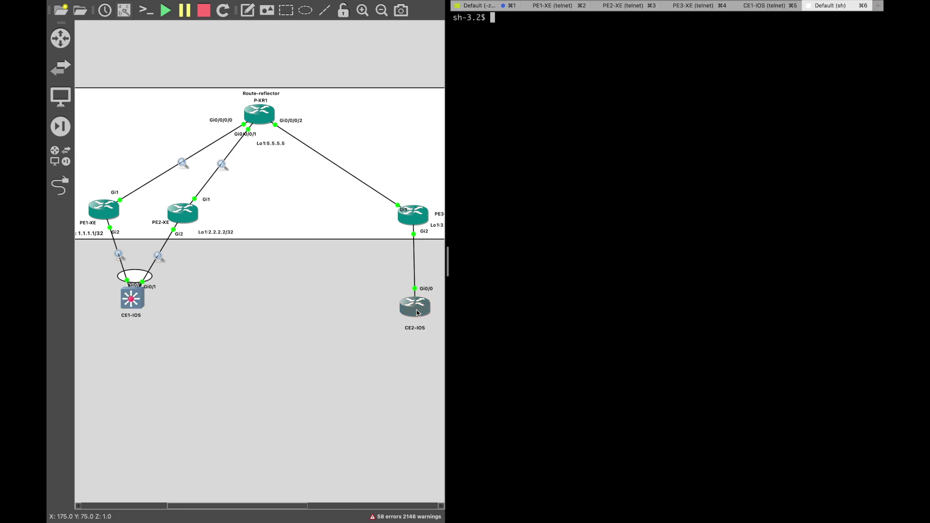
key(Return)
key(Return)
key(Return)
key(Return)
text(e)
key(BackSpace)
text(sh ip in)
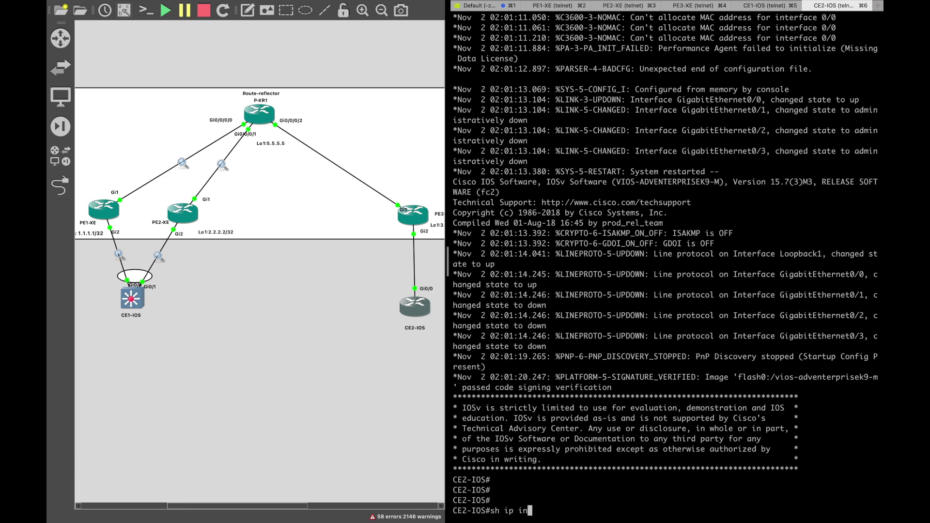
text(t bri)
key(Return)
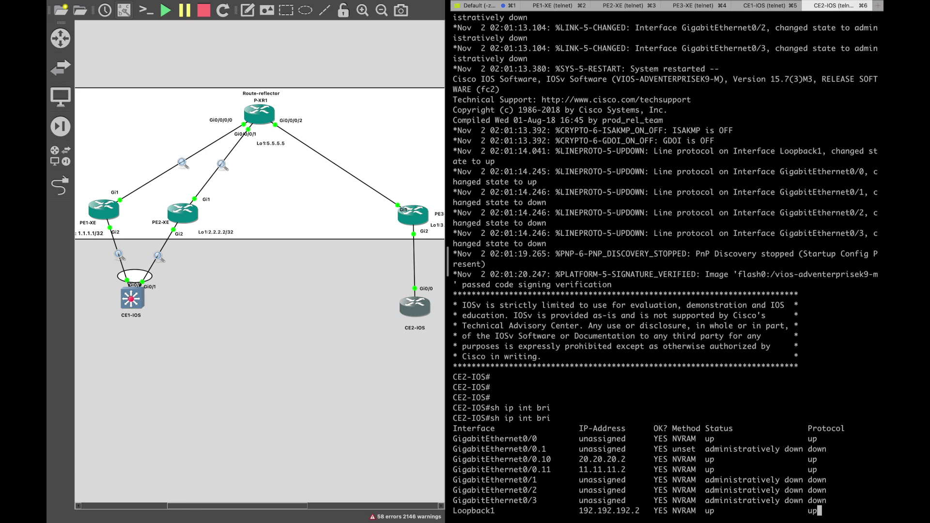
Switch to the CE1-IOS console and ping 20.20.20.2
key(super+5)
text(ping 20.20)
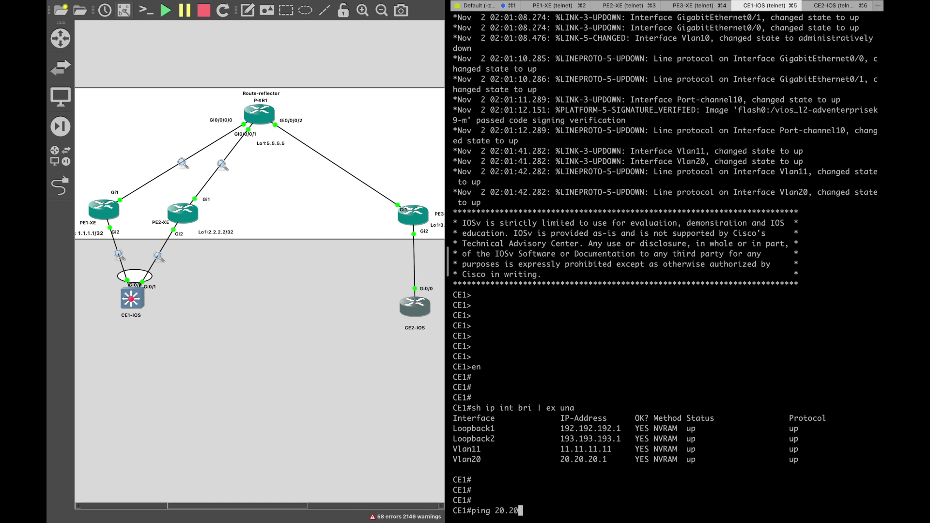
text(.20.2)
key(Return)
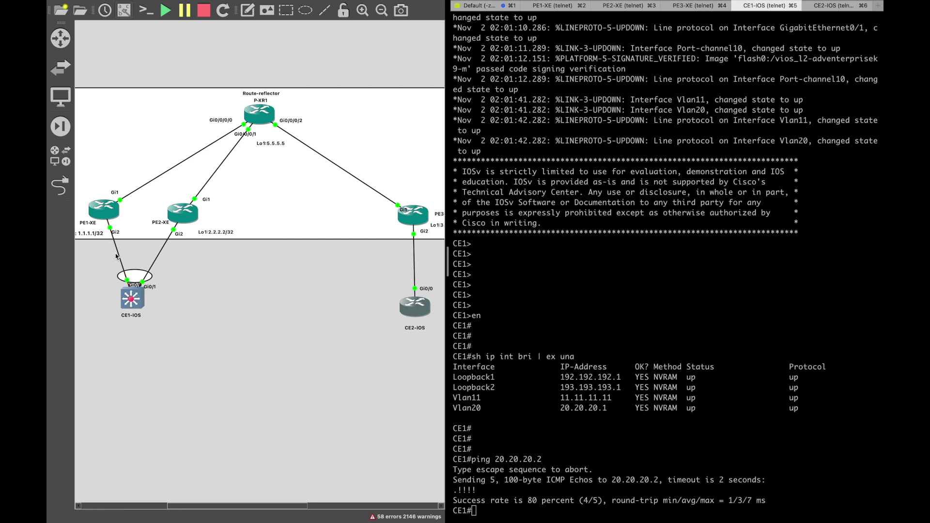
Switch to the Wireshark CE1 link captures, view the second capture unfiltered with its ICMP echo packet 6, and reapply the arp filter
key(ctrl+Left)
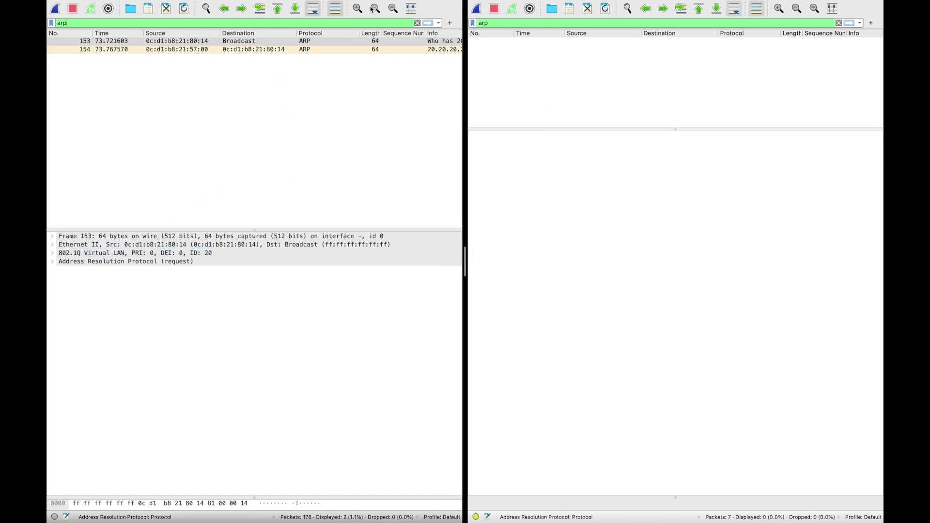
mouse_move(271, 3)
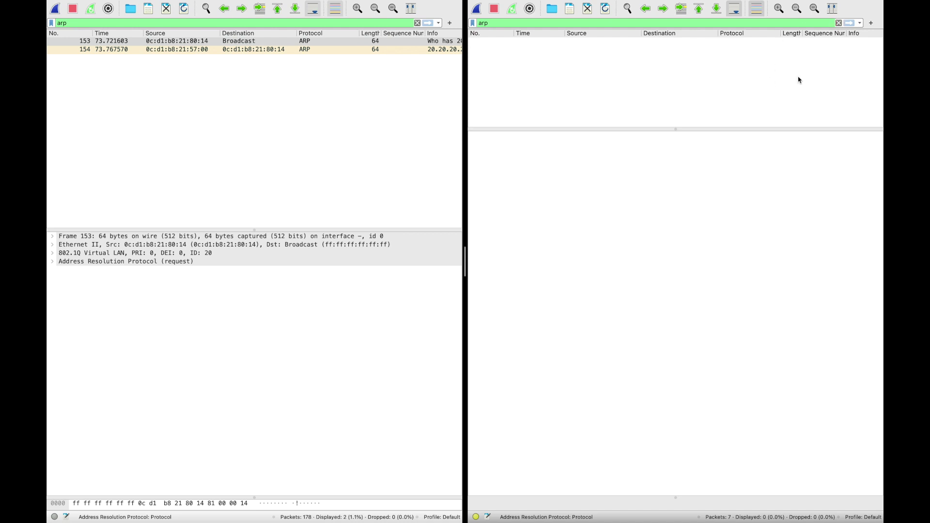
click(839, 23)
drag(698, 89, 695, 49)
click(678, 83)
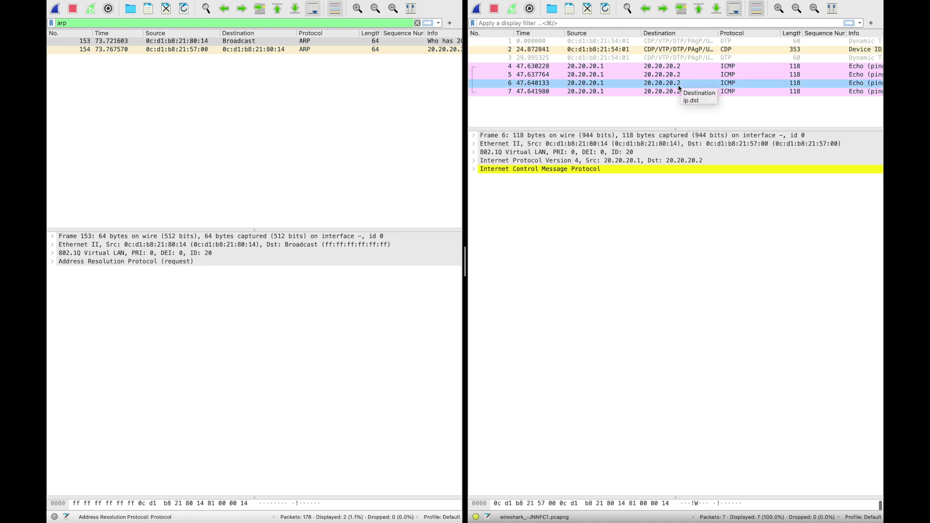
click(661, 23)
text(arp)
key(Return)
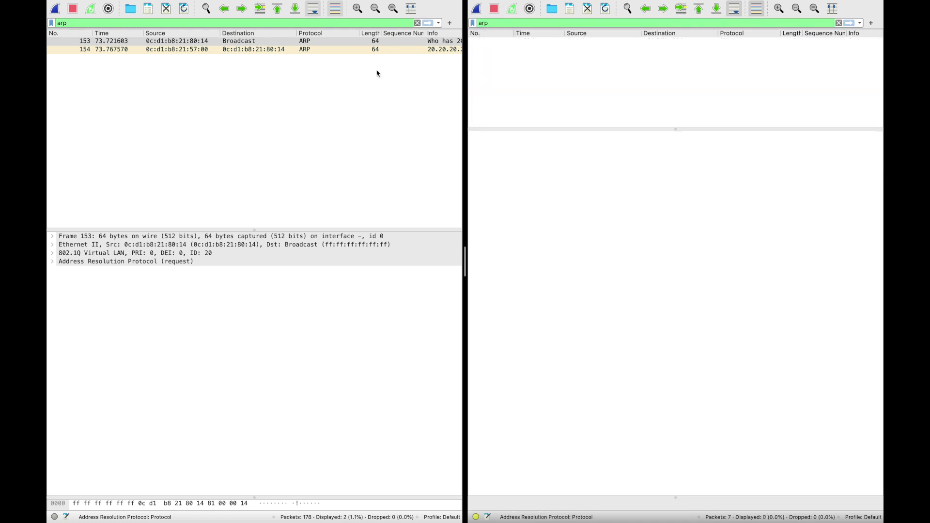
Expand the Address Resolution Protocol details of ARP request frame 153 and highlight its Target IP address
click(353, 85)
click(346, 44)
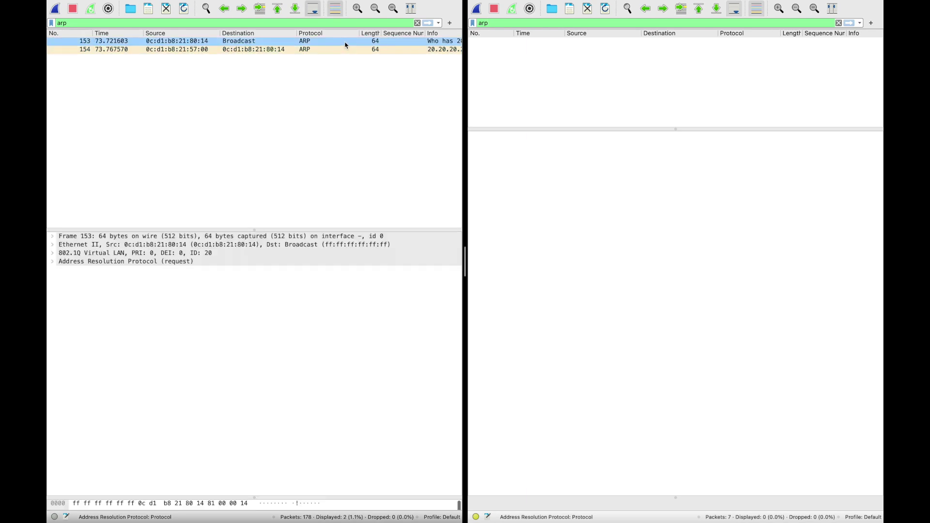
drag(284, 229, 290, 126)
click(55, 160)
click(54, 160)
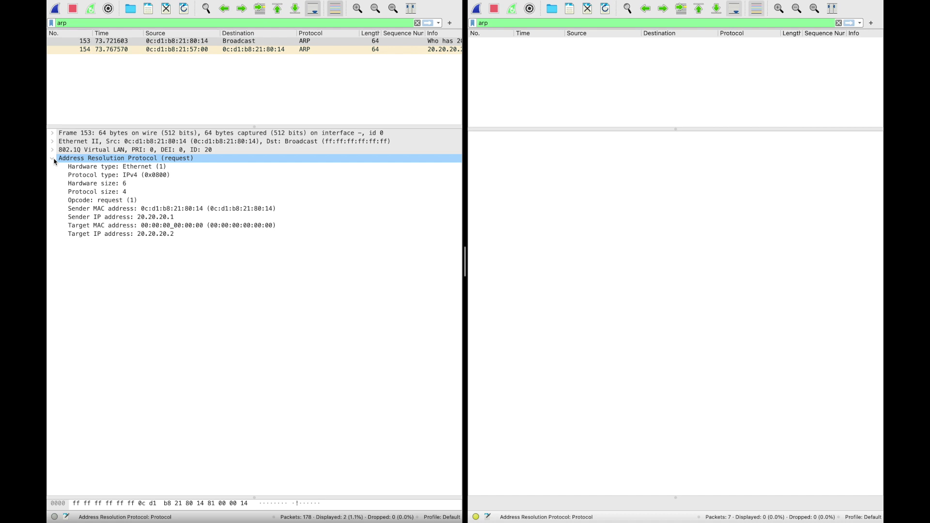
click(163, 235)
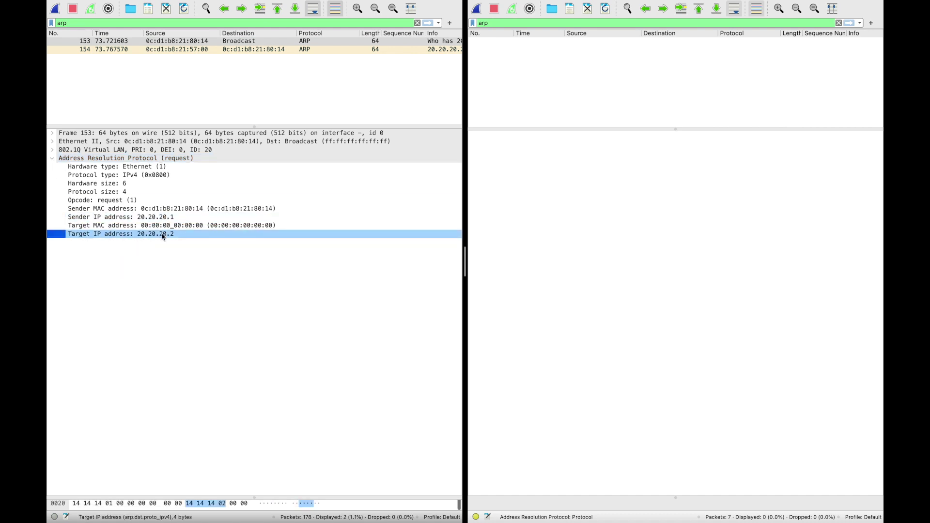
click(212, 245)
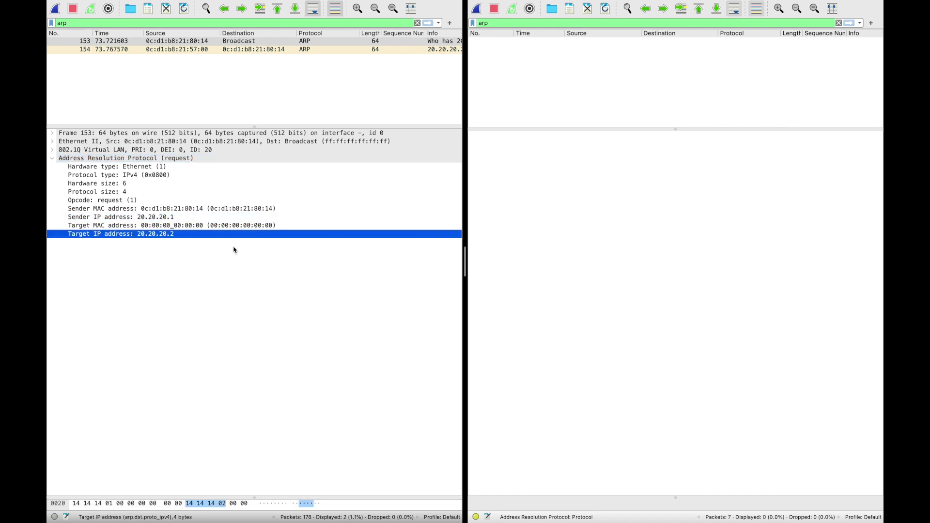
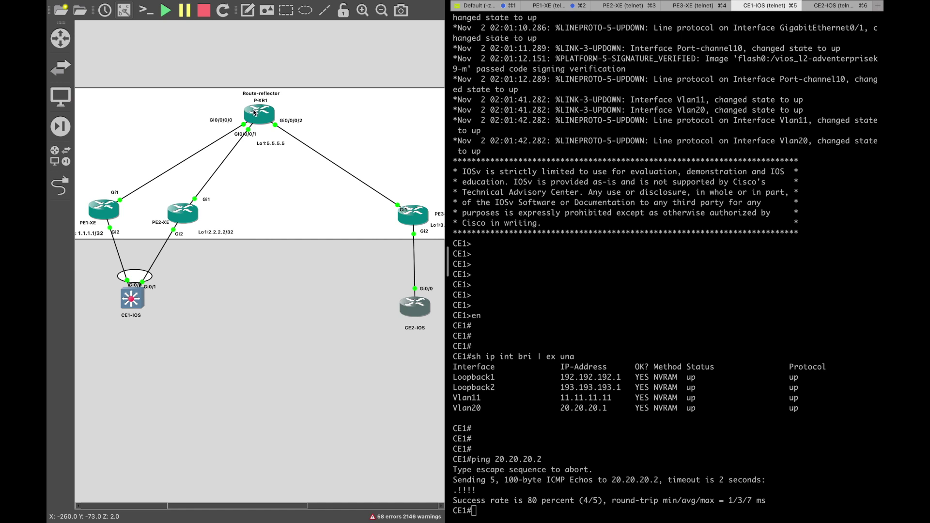
In the PE1-XE to P-XR1 capture, compare the two ARP broadcast requests, frames 49 and 50, including their Info text
key(ctrl+Left)
click(286, 53)
key(Up)
shift+click(286, 53)
click(285, 52)
key(Up)
shift+click(284, 51)
click(283, 51)
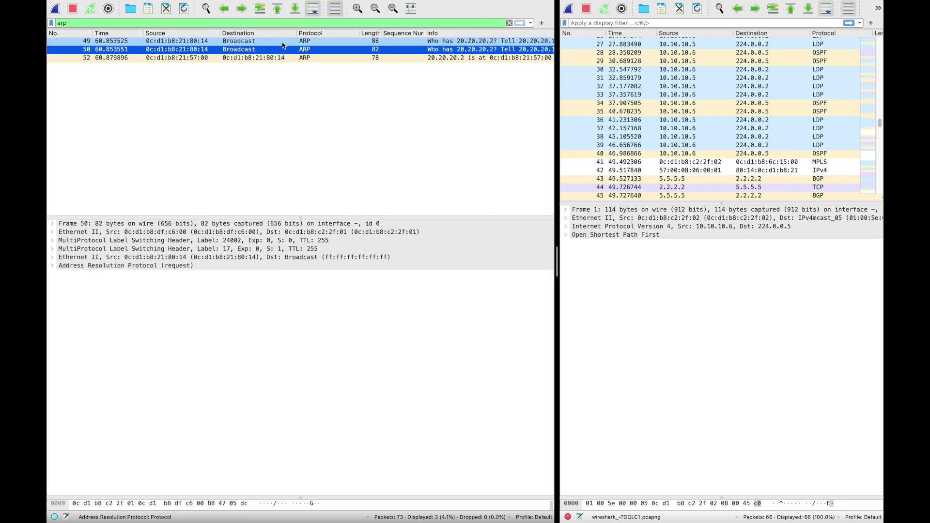
click(284, 43)
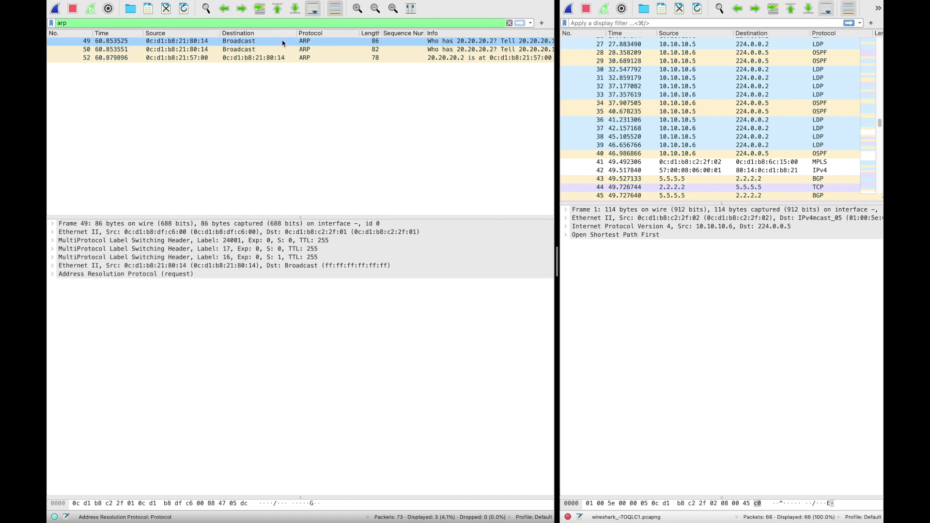
scroll(430, 147, right, 5)
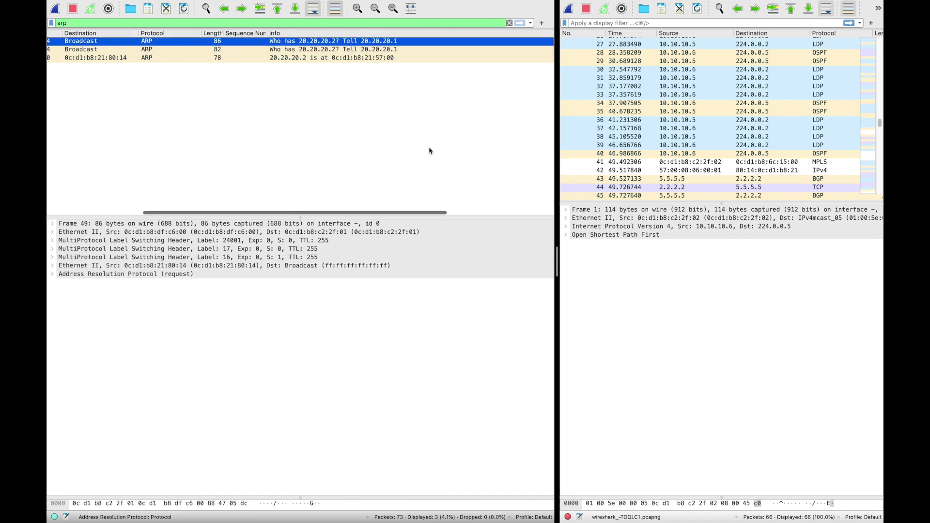
shift+click(315, 49)
Enlarge the packet details area and highlight the outer MPLS header with label 24001 in frame 49
scroll(314, 121, left, 5)
drag(314, 217, 315, 161)
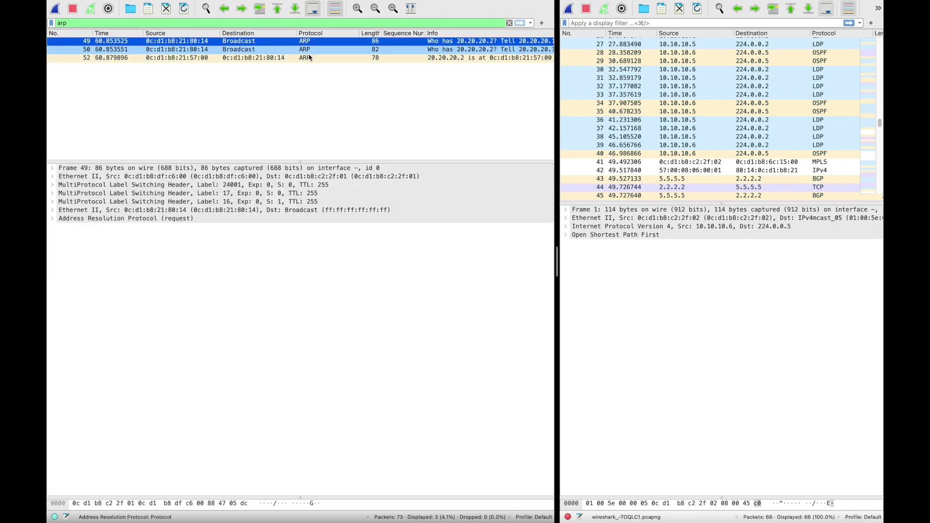
click(316, 33)
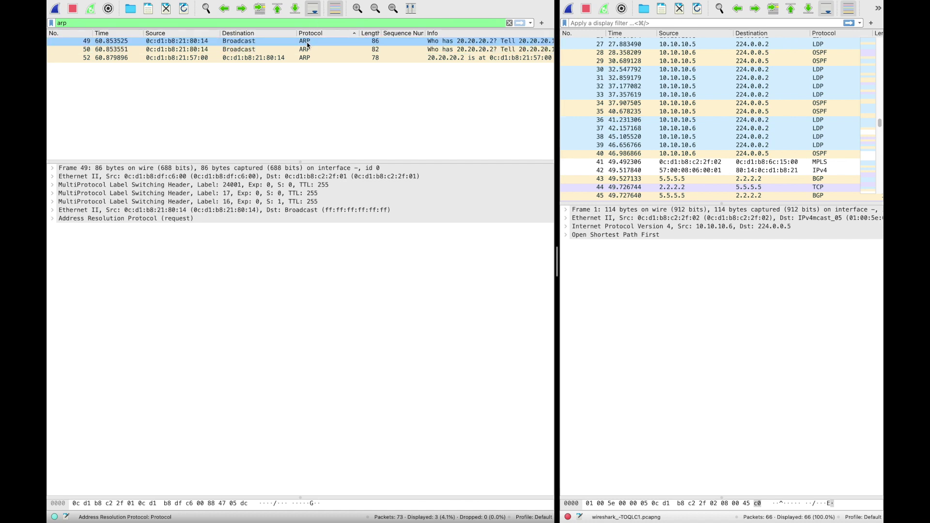
click(308, 44)
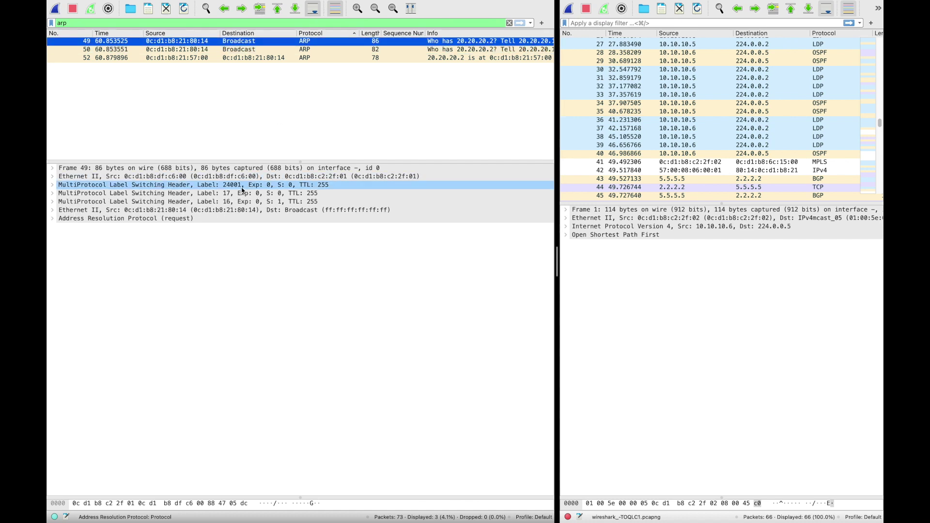
click(243, 191)
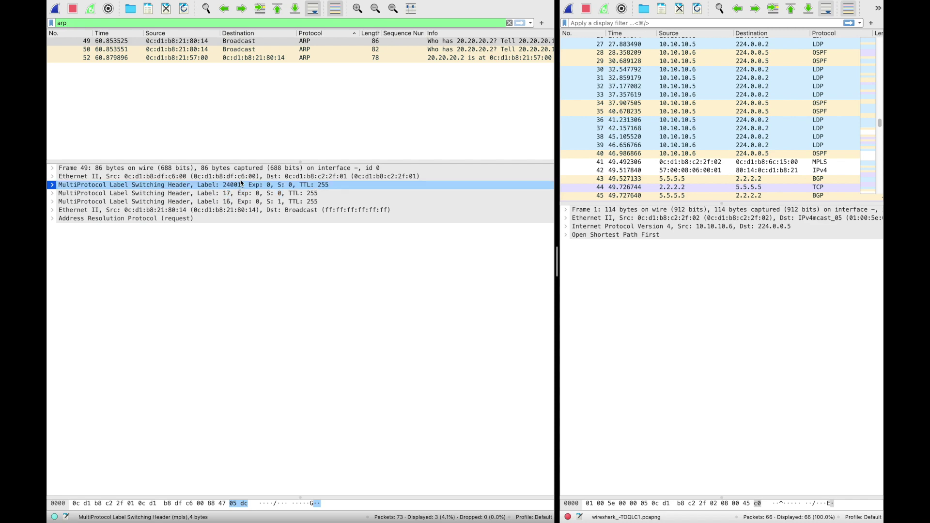
Display the MPLS forwarding table on PE1-XE and highlight the 2.2.2.2/32 entry with outgoing label 24001
key(ctrl+Right)
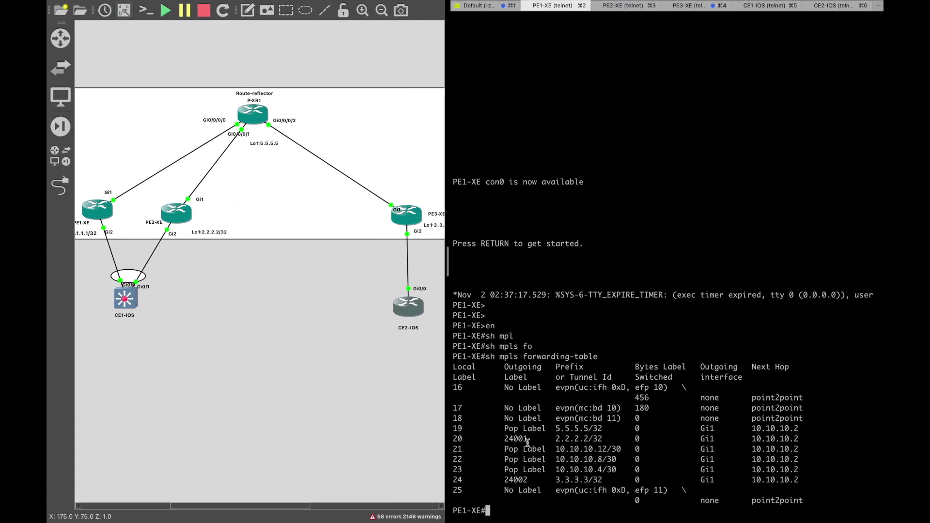
double_click(526, 439)
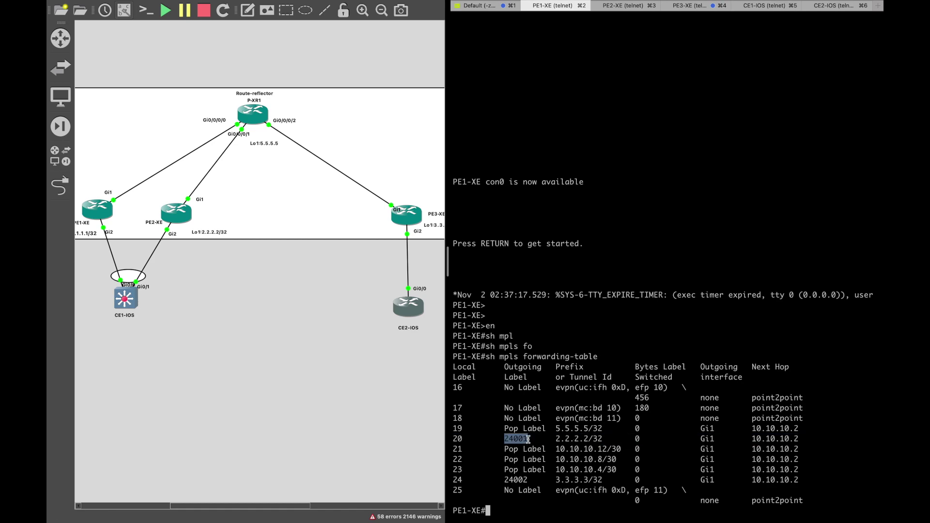
click(597, 439)
triple_click(719, 437)
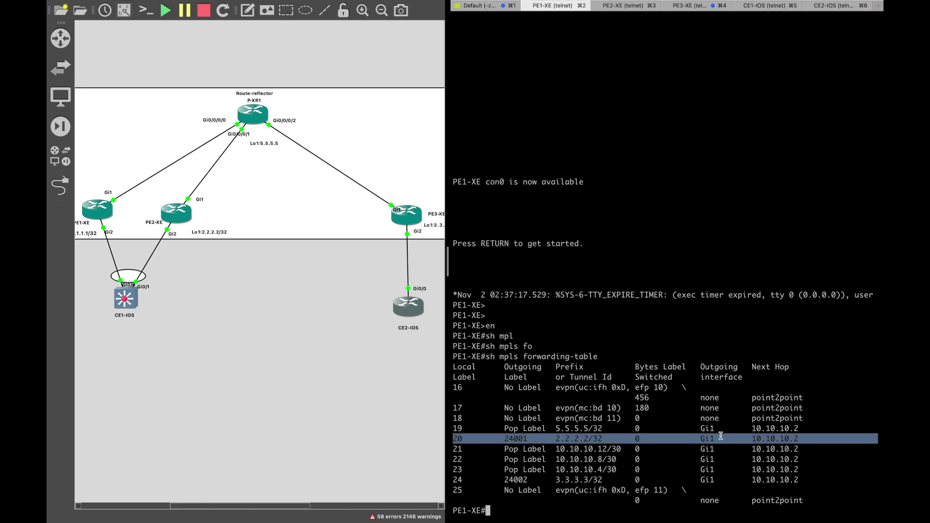
Return to frame 49 in Wireshark and highlight its MPLS headers with labels 24001, 17 and 16 in turn
key(ctrl+Left)
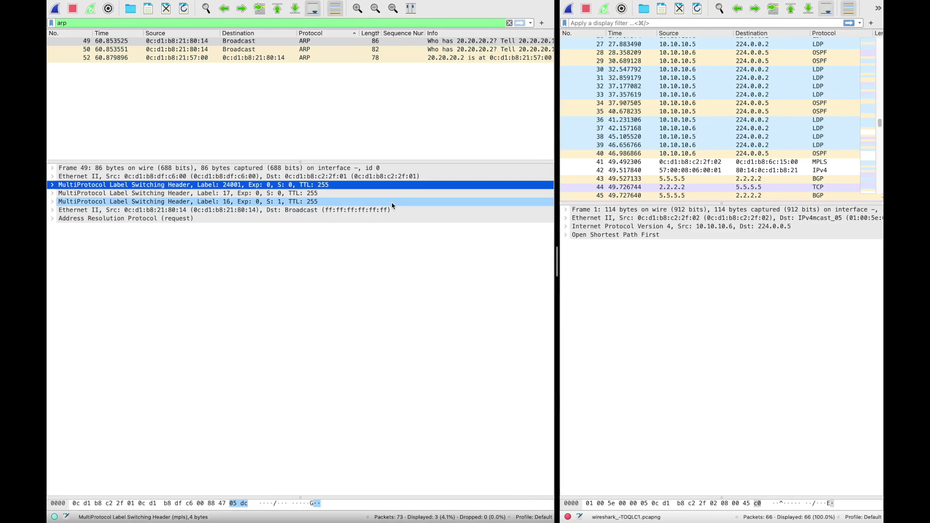
click(252, 187)
click(229, 193)
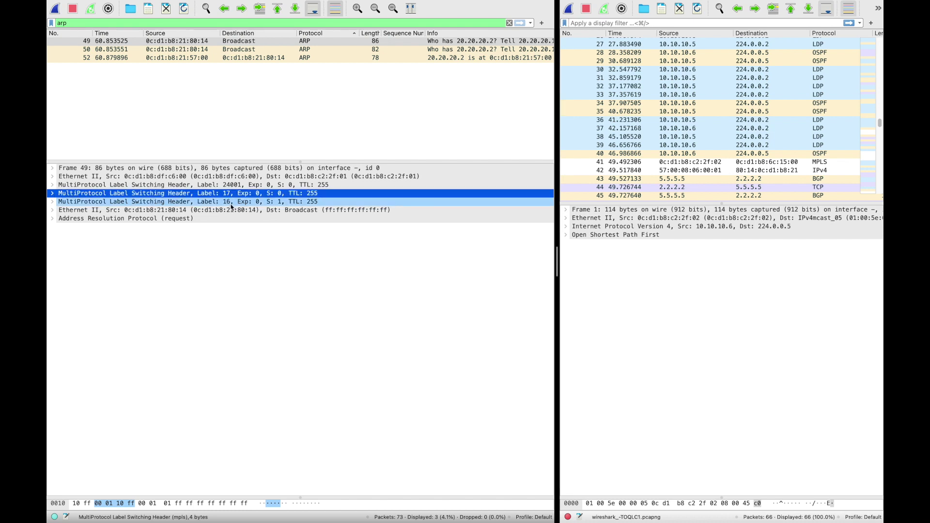
click(230, 203)
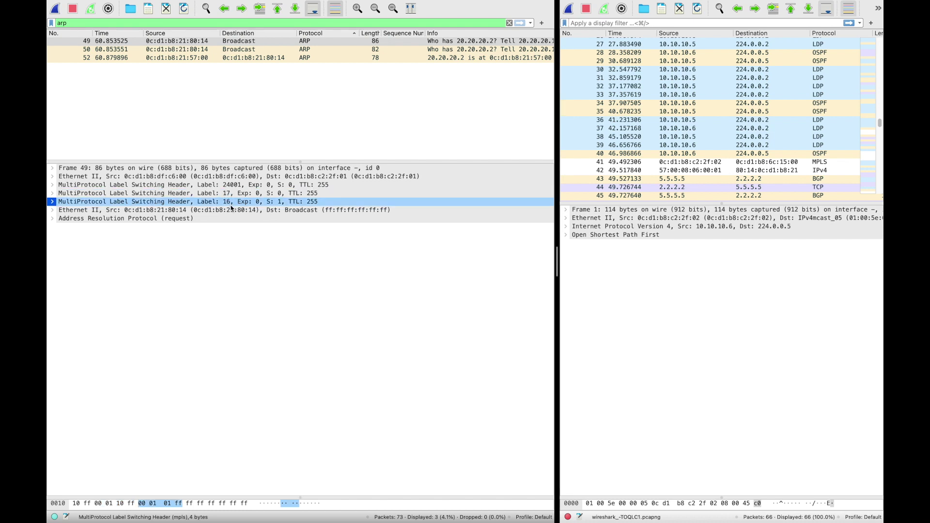
click(434, 299)
Switch to the PE2-XE console and highlight the BUM label 17 for EVI 10 in the sh l2vpn evpn evi output
key(ctrl+Left)
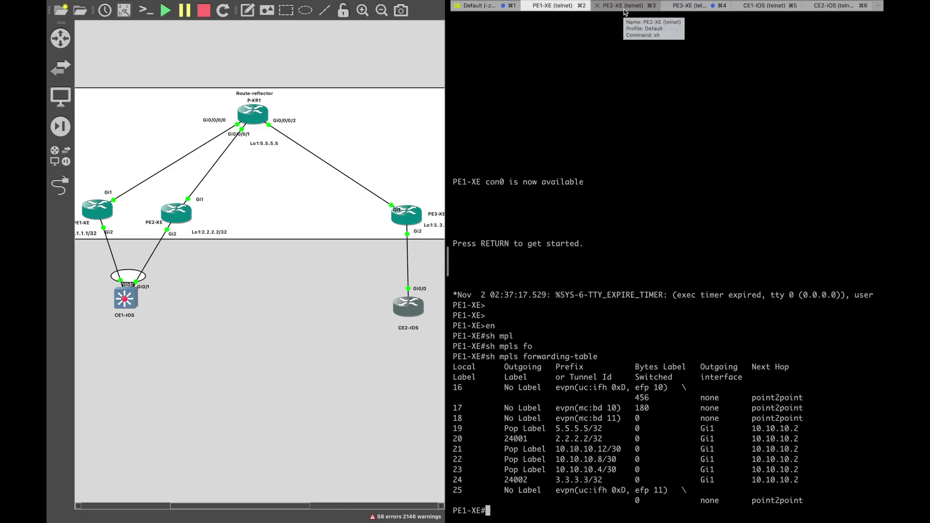
click(624, 5)
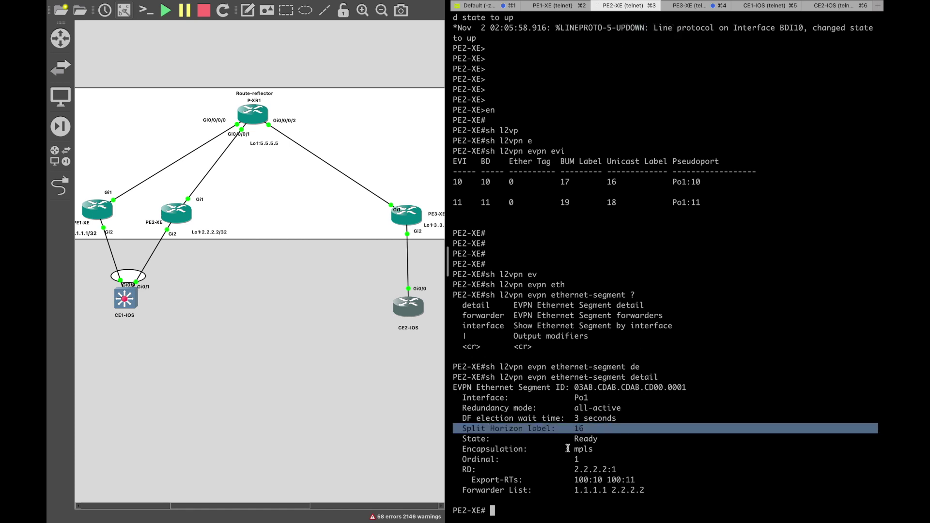
drag(575, 183, 553, 184)
Return to the PE1-XE to P-XR1 capture, select ARP request frame 50 and highlight its MPLS headers with labels 24002 and 17
key(ctrl+Left)
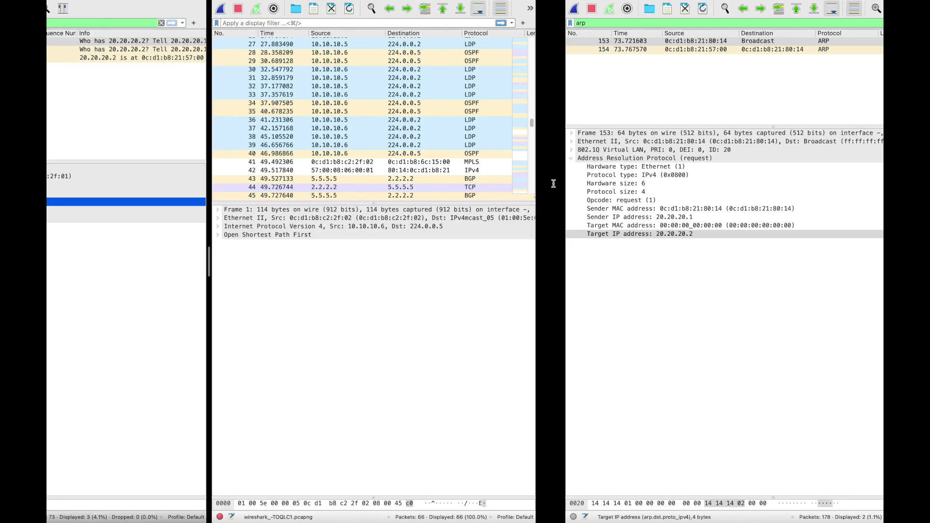
click(335, 50)
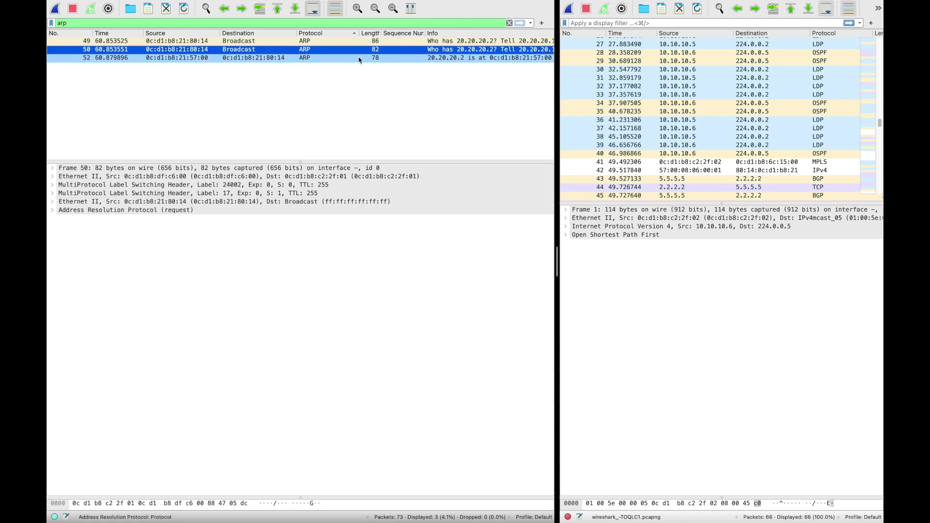
click(244, 185)
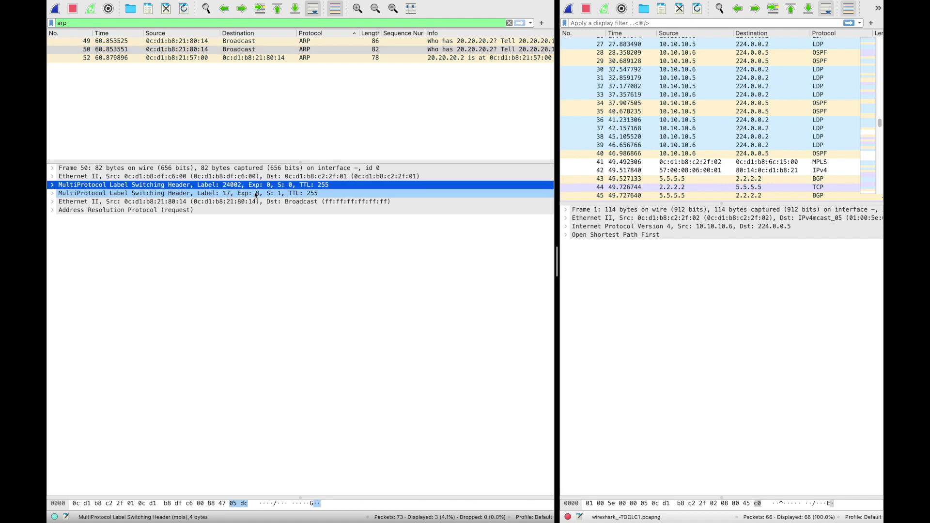
click(257, 194)
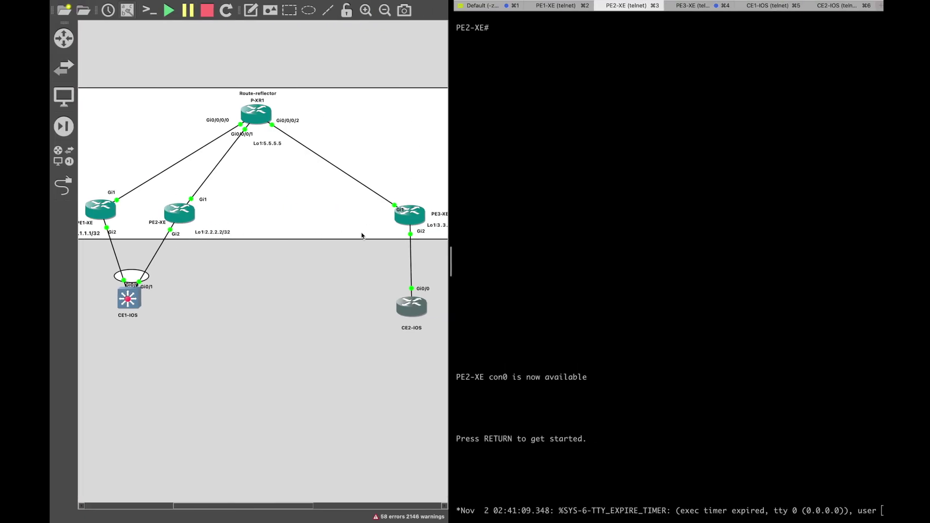
Switch to the PE3-XE console and bring up its earlier sh l2vpn evpn evi output showing the BUM labels
click(694, 7)
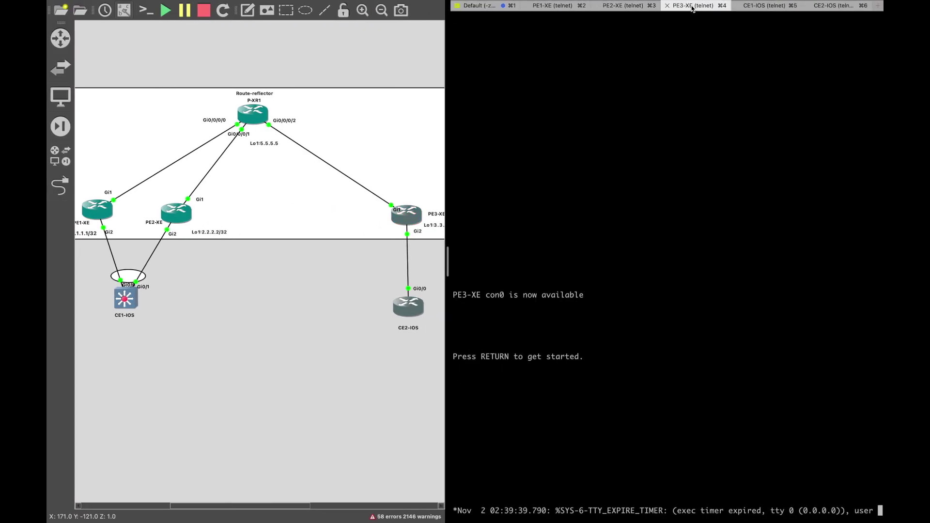
scroll(605, 271, up, 10)
scroll(606, 270, up, 7)
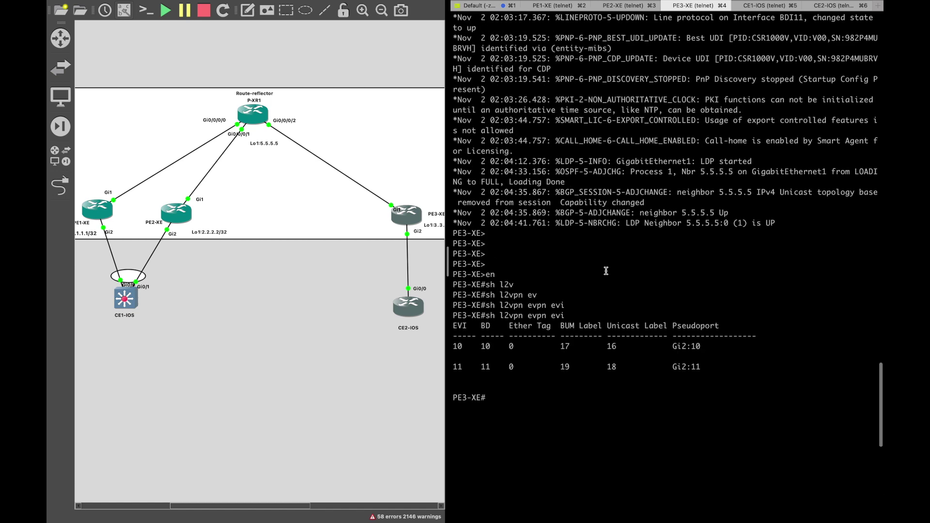
Highlight the BUM label 17 for EVI 10 on PE3-XE, and switch to Wireshark to select ARP reply frame 52
double_click(557, 345)
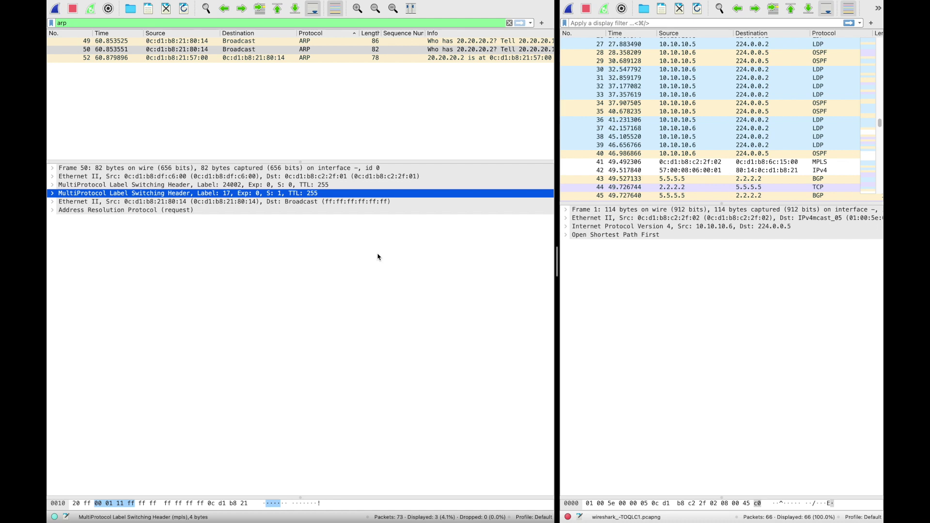
click(328, 59)
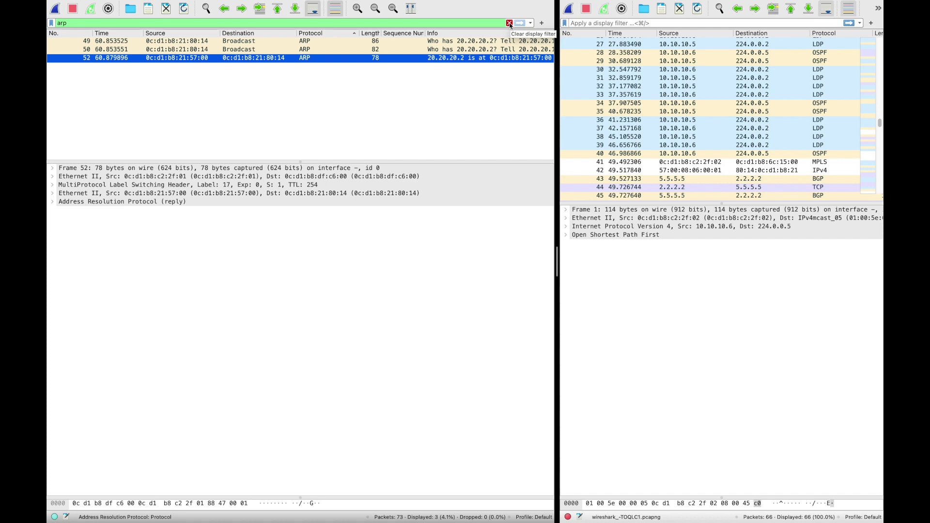
Extend the display filter of the PE1-XE to P-XR1 capture to "arp or bgp" and apply it
click(444, 23)
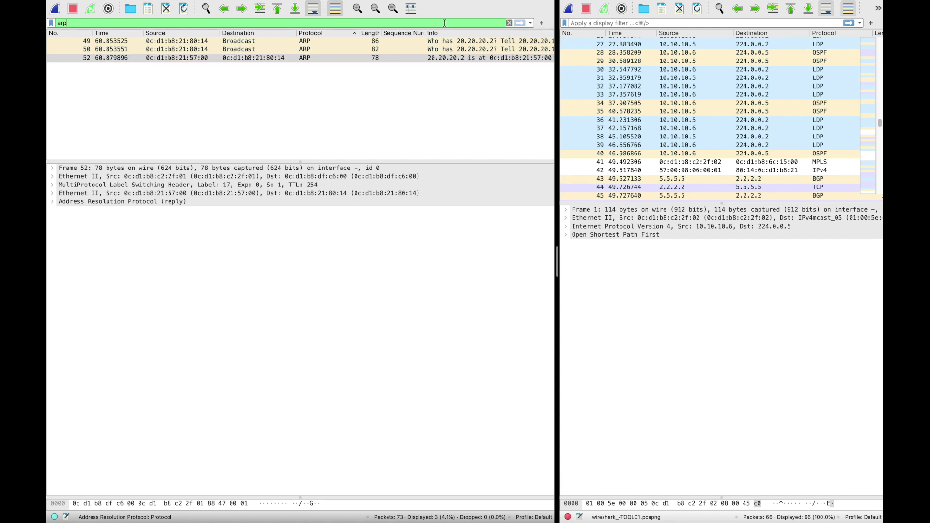
text(or bgp)
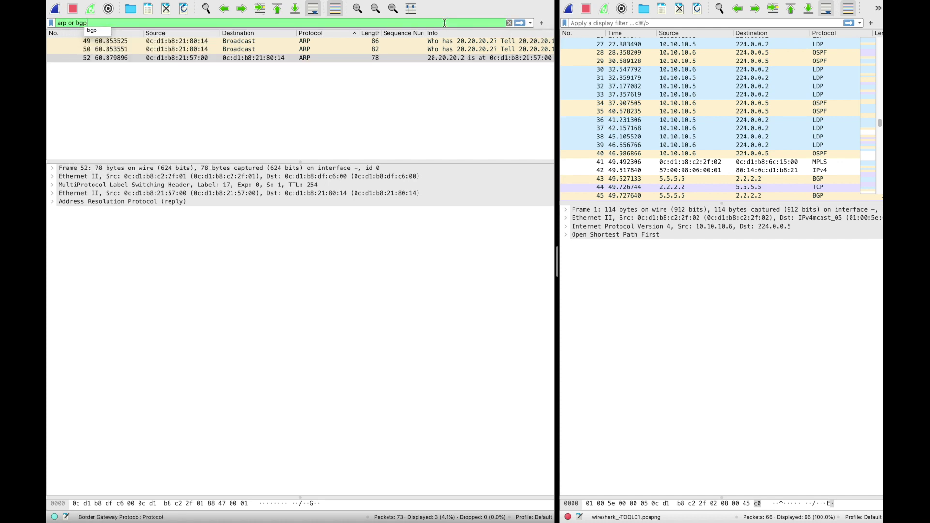
key(Return)
Step through ARP frames 50 and 52 and the BGP KEEPALIVE frames 27 and 35 in the filtered list
click(467, 49)
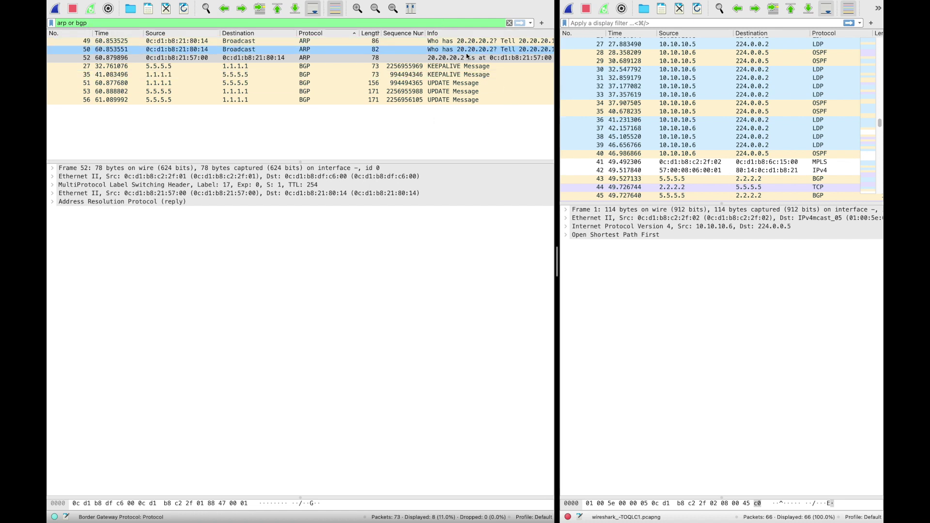
click(467, 58)
click(450, 50)
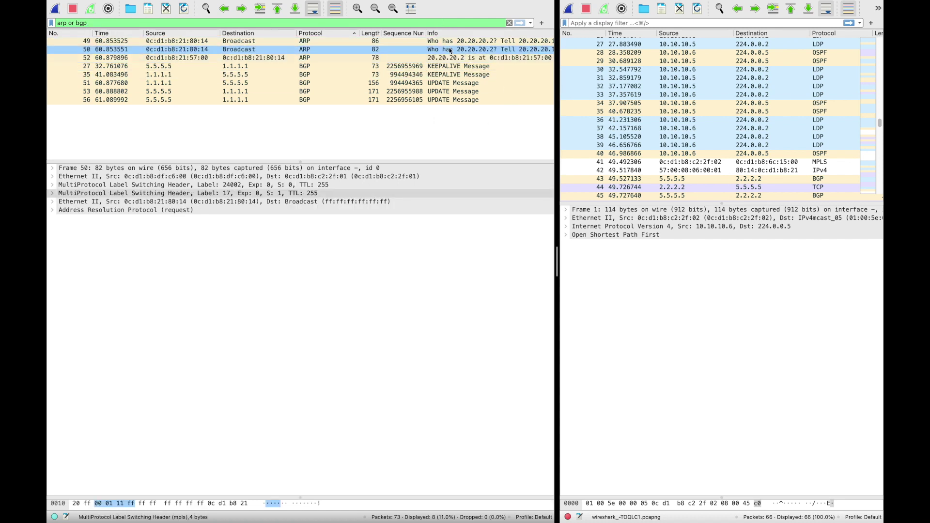
click(426, 57)
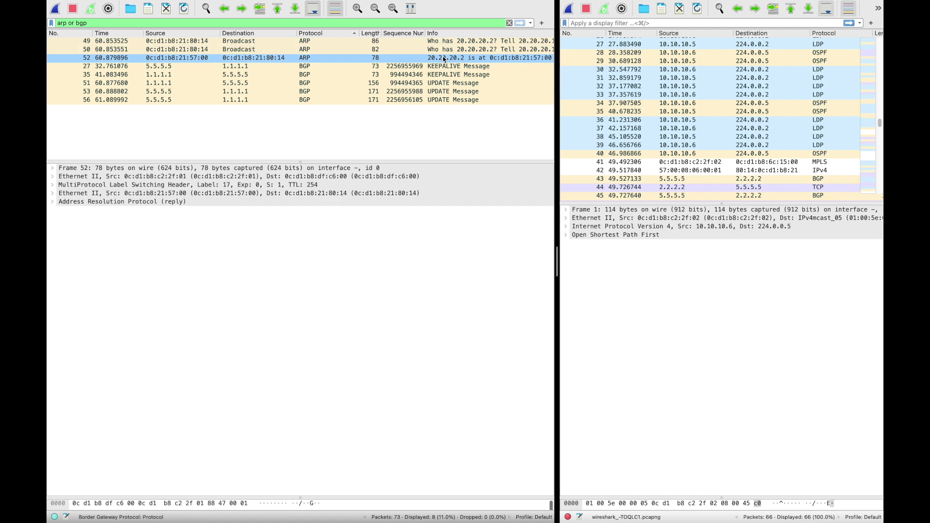
click(428, 67)
click(427, 75)
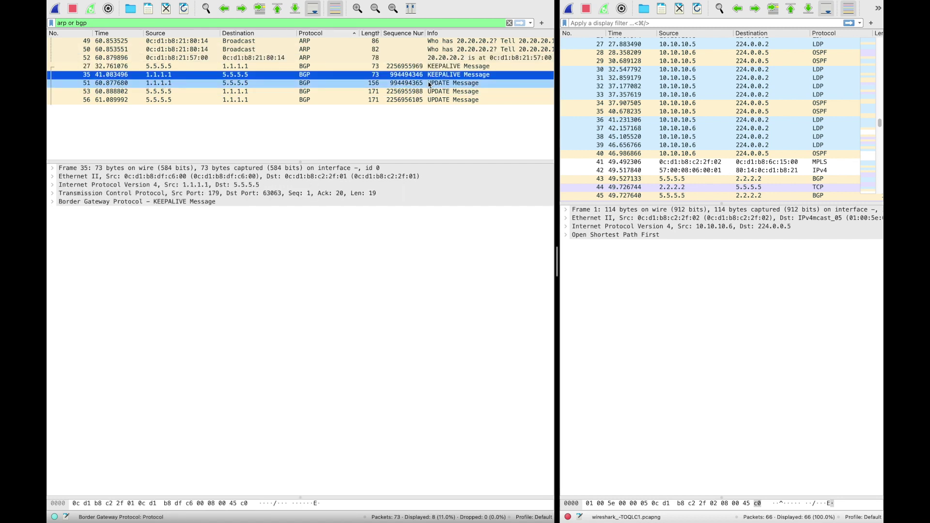
Select BGP UPDATE frame 51 and expand its path attributes down to the EVPN MAC Advertisement Route under MP_REACH_NLRI
click(429, 83)
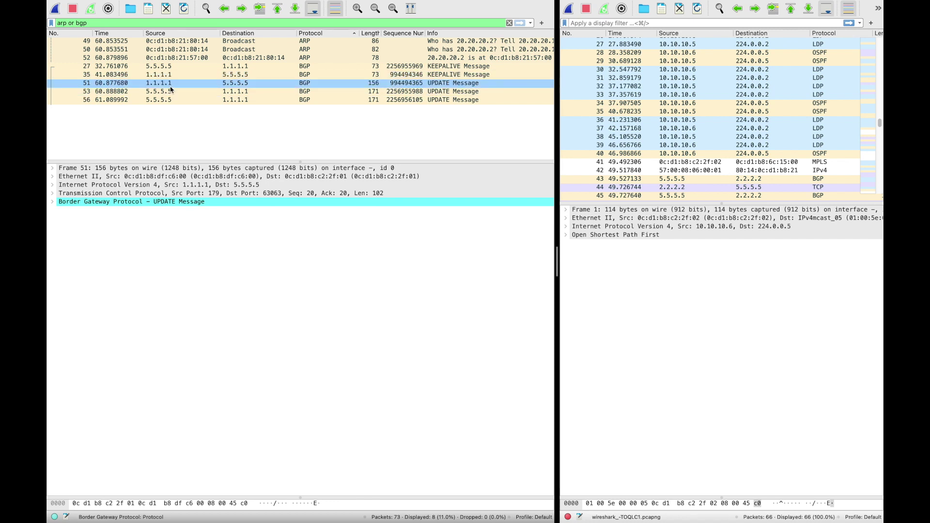
click(52, 202)
click(62, 252)
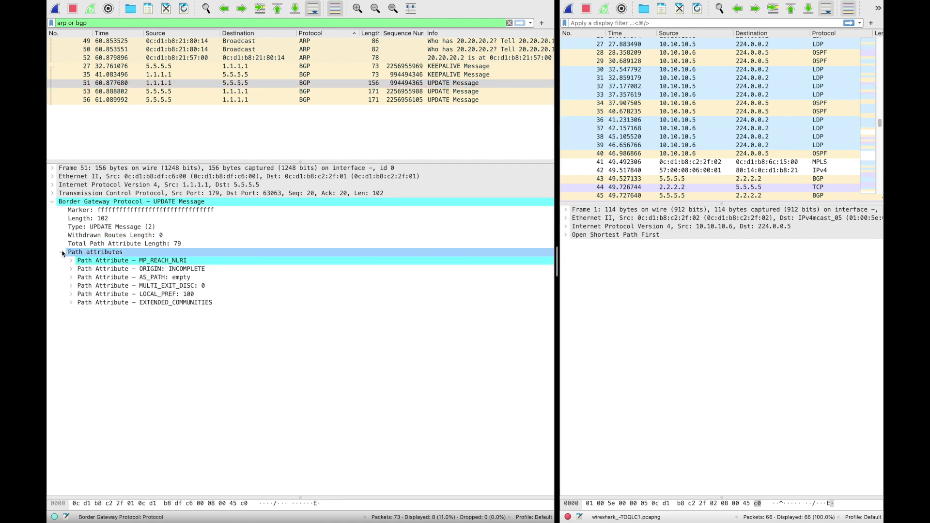
click(72, 261)
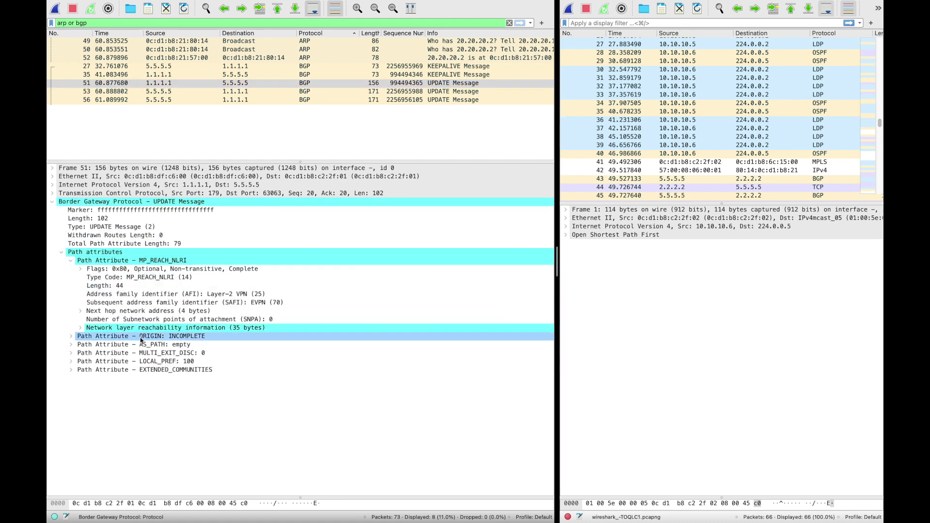
click(80, 328)
click(90, 338)
click(91, 337)
Highlight the route distinguisher and the advertised MAC address in the MAC Advertisement Route of frame 51
click(208, 362)
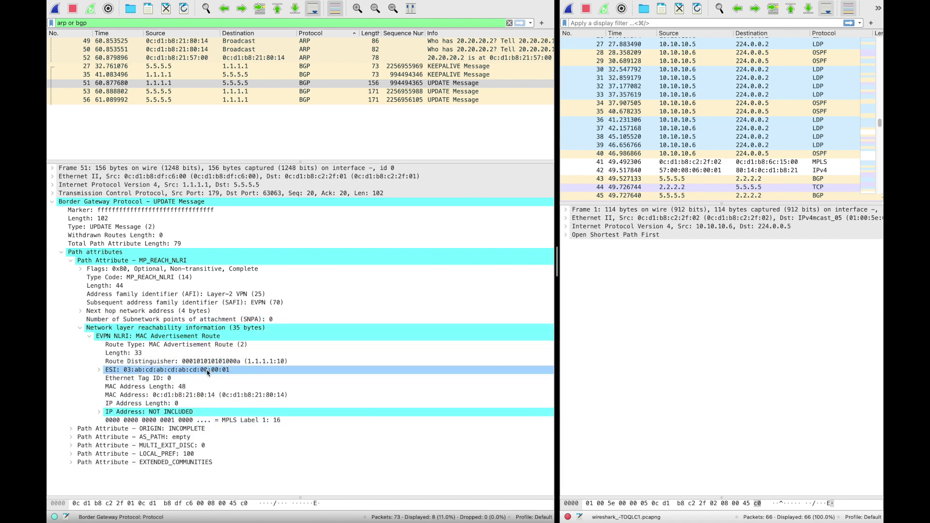
click(213, 395)
click(214, 398)
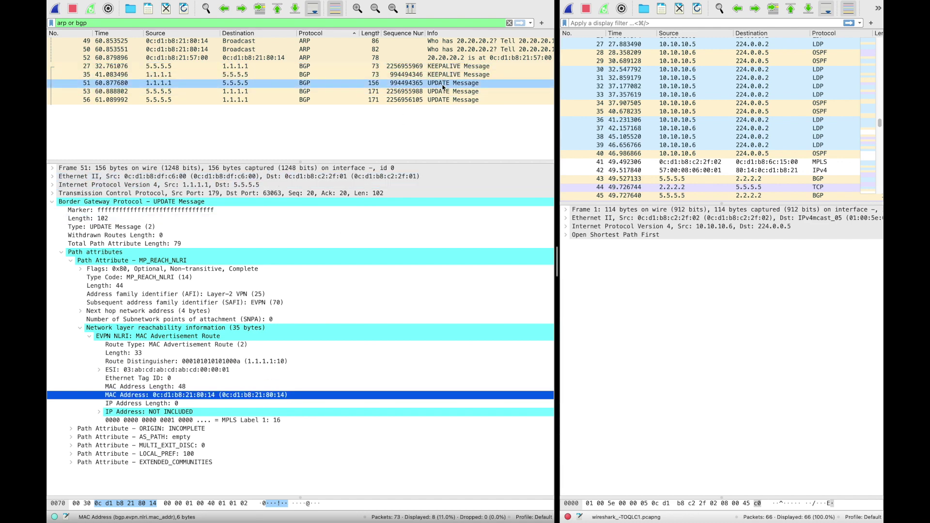
Compare UPDATE frame 51 with ARP reply frame 52, and highlight frame 52's ARP, inner Ethernet II and MPLS label 17 headers
click(454, 57)
click(453, 82)
click(454, 57)
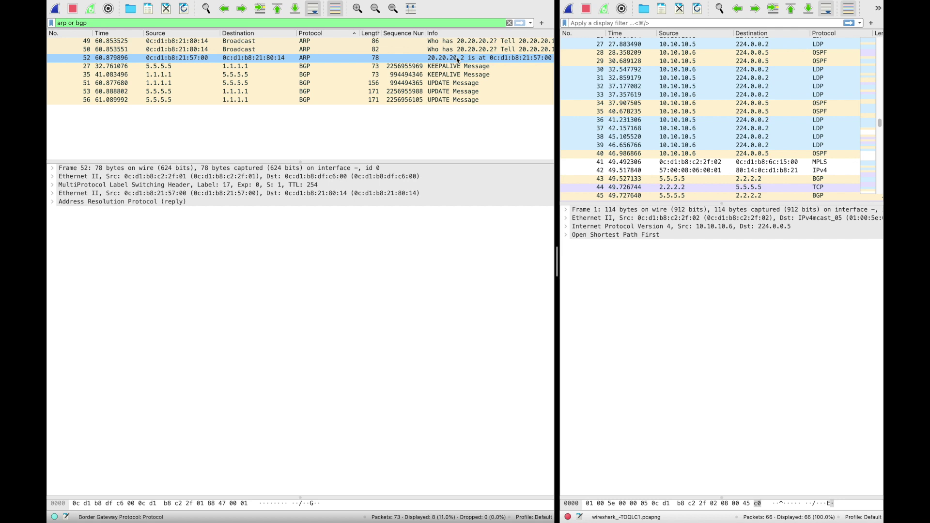
click(146, 202)
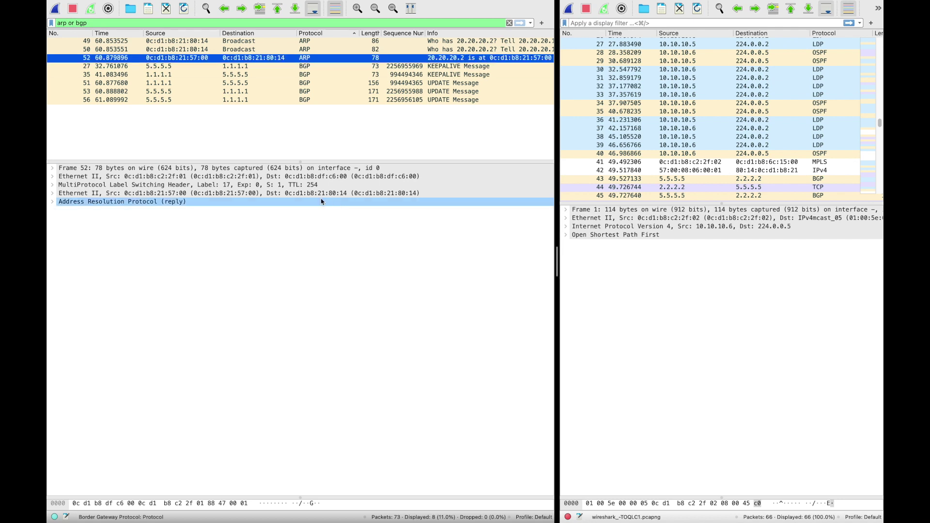
click(281, 193)
click(281, 185)
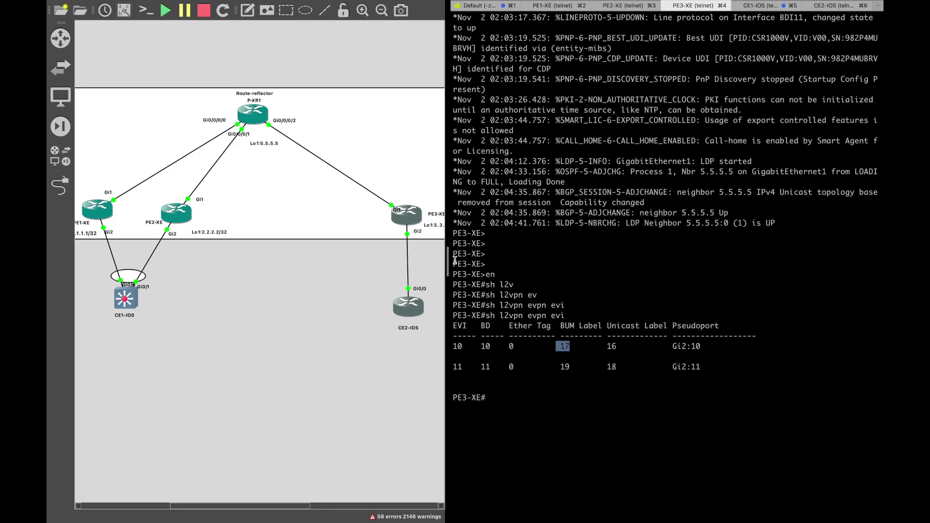